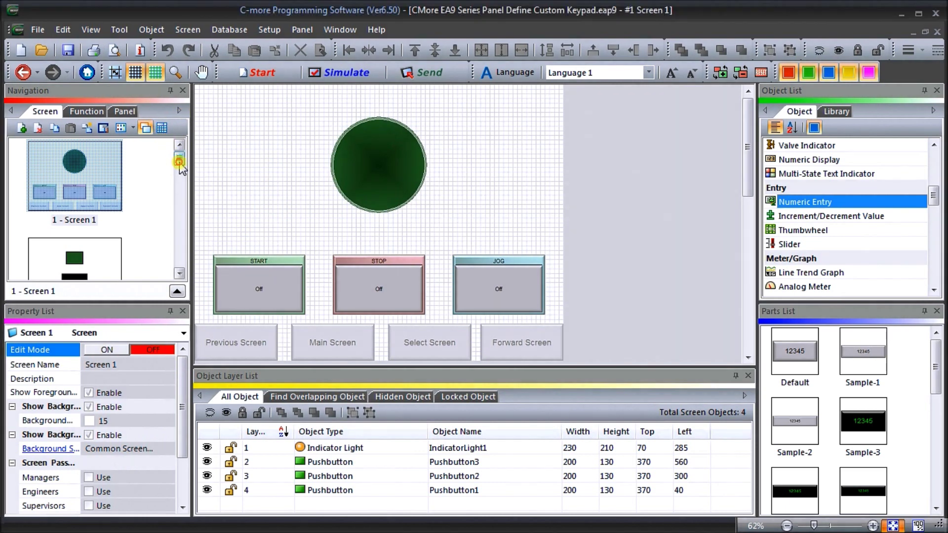
# - On screen 6 – Object Entry, check the WY0 numeric entry's System Default EA9 keypad without changes
pyautogui.moveTo(179, 159); pyautogui.dragTo(178, 222)
pyautogui.click(95, 213)
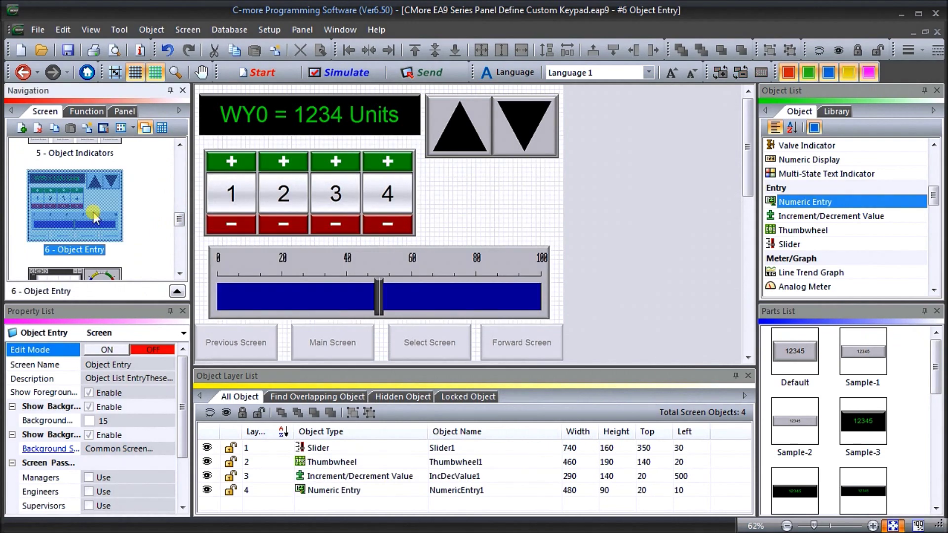
pyautogui.click(301, 114)
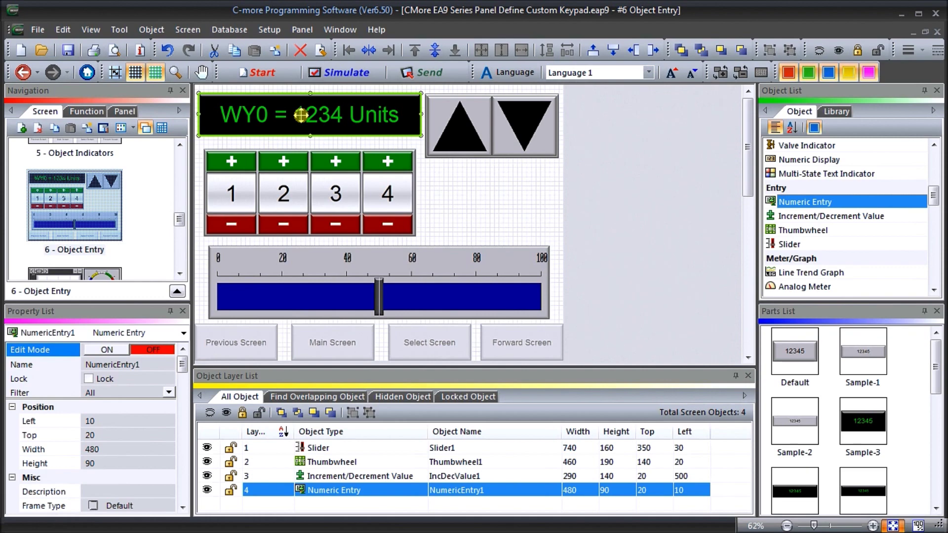
pyautogui.doubleClick(300, 115)
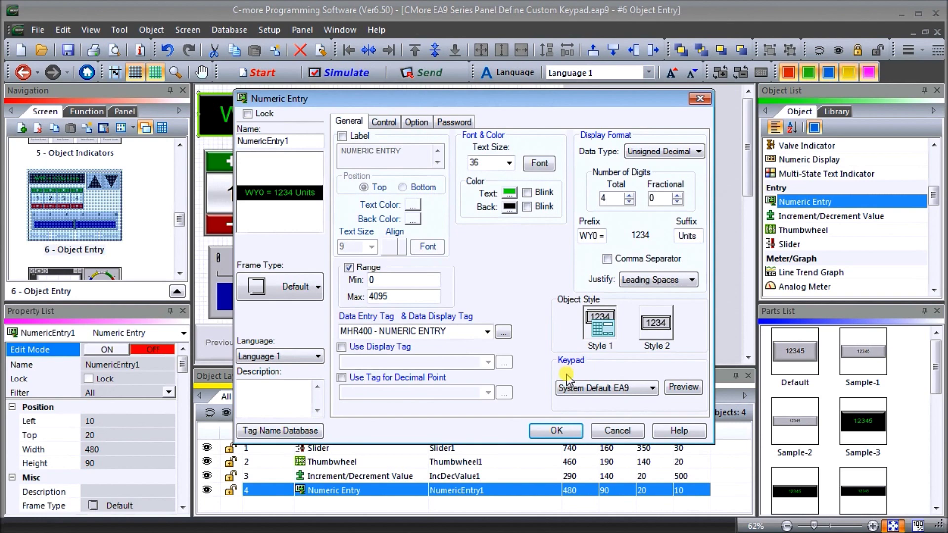
pyautogui.click(615, 431)
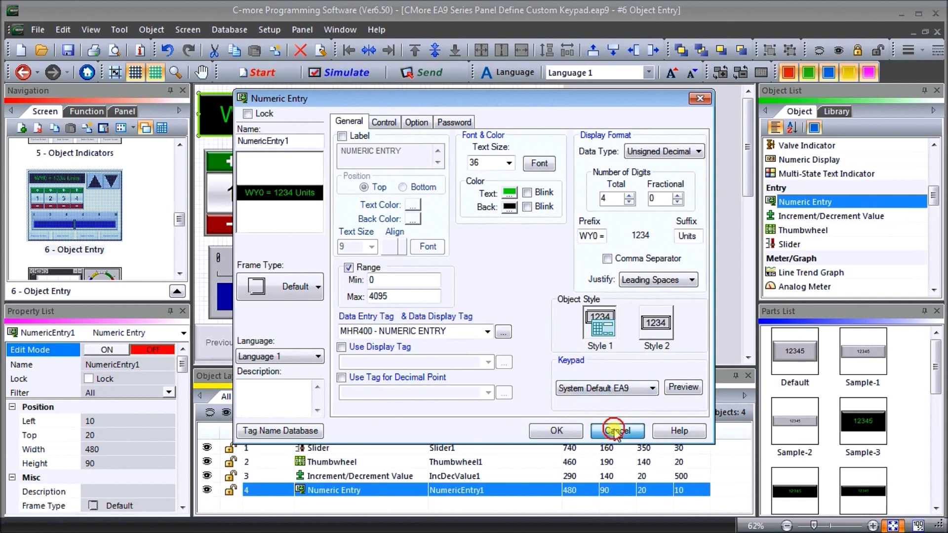
# - Start the simulator and show the simulated panel in its bezel view
pyautogui.click(335, 71)
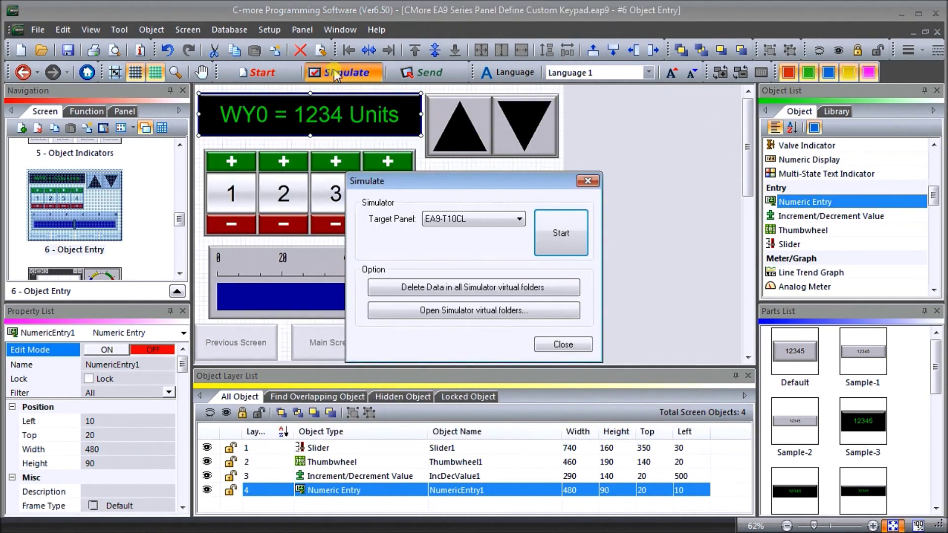
pyautogui.click(559, 233)
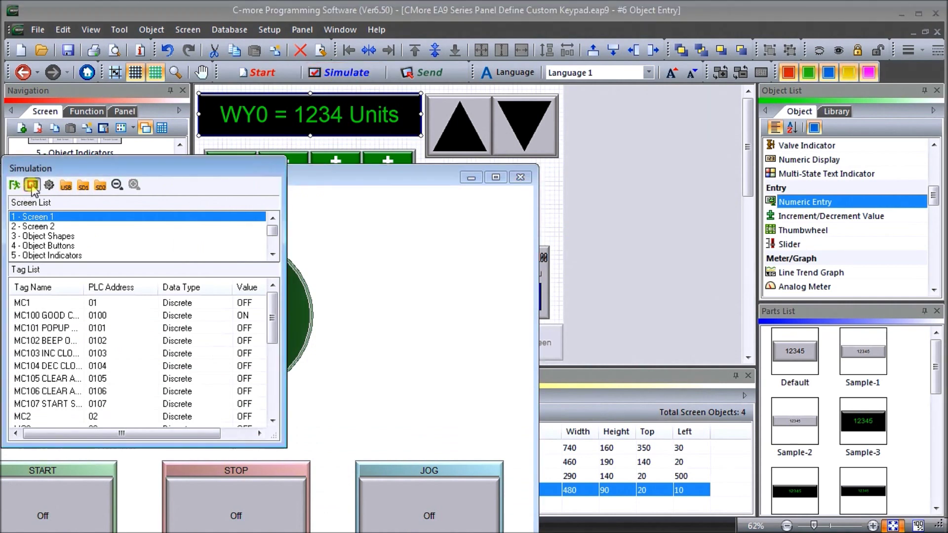
pyautogui.click(32, 185)
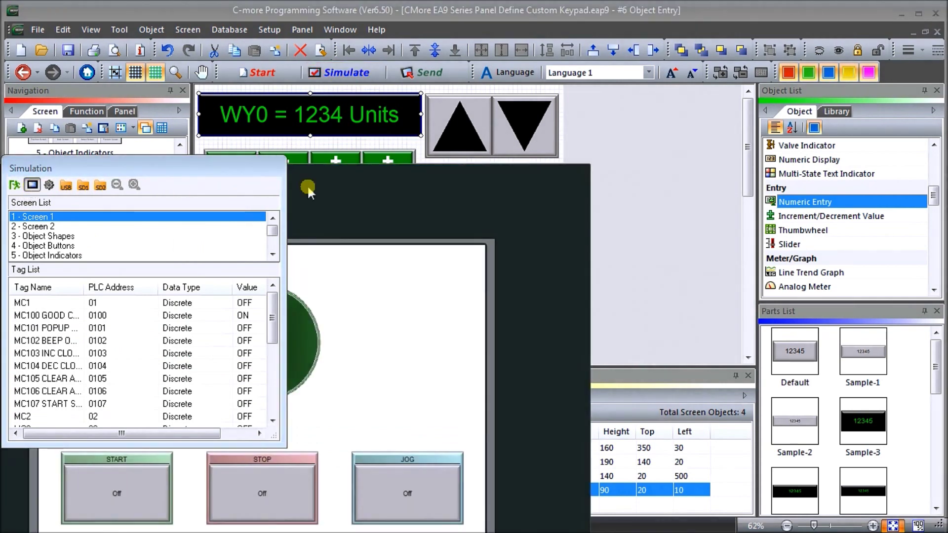
pyautogui.click(645, 38)
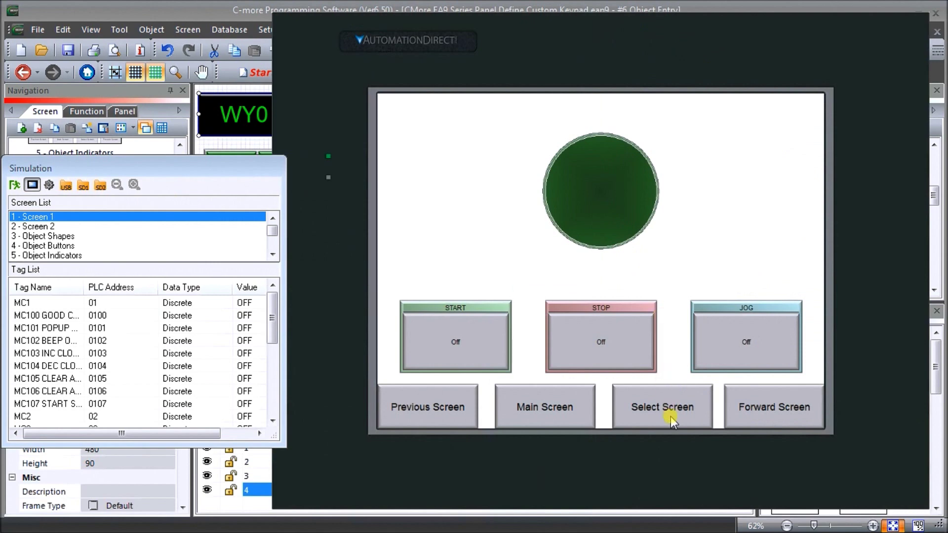
# - On the simulated panel, open Object Entry, pop up the small WY0 keypad, and dismiss it with ESC
pyautogui.click(673, 419)
pyautogui.click(736, 226)
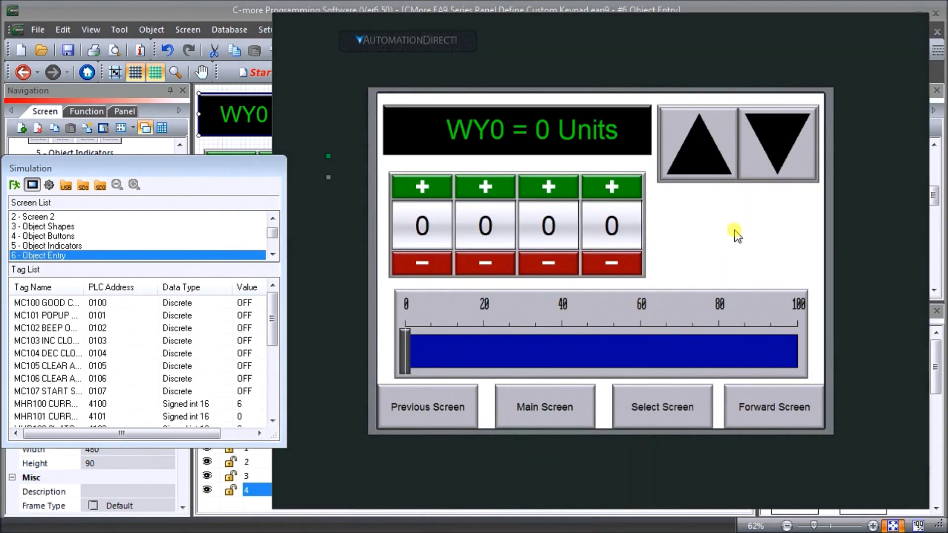
pyautogui.click(541, 134)
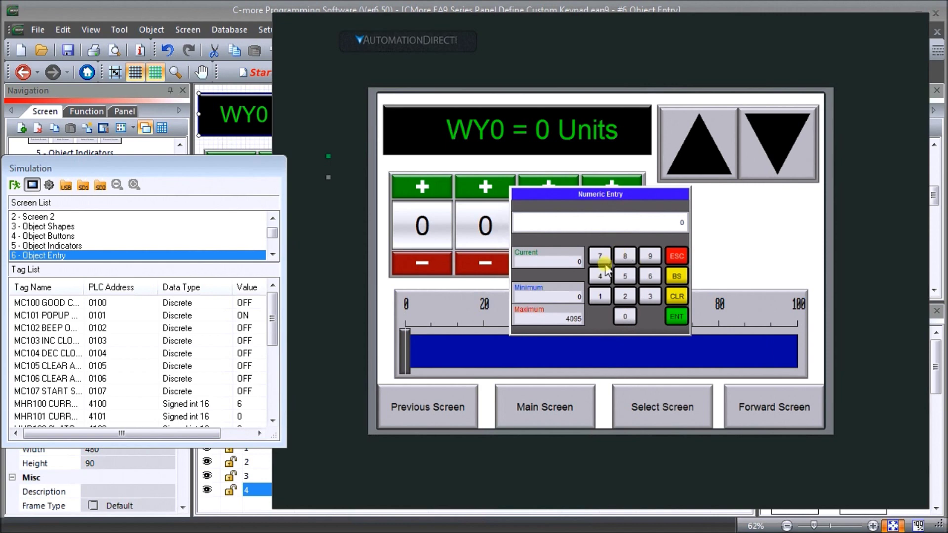
pyautogui.click(16, 186)
pyautogui.click(676, 256)
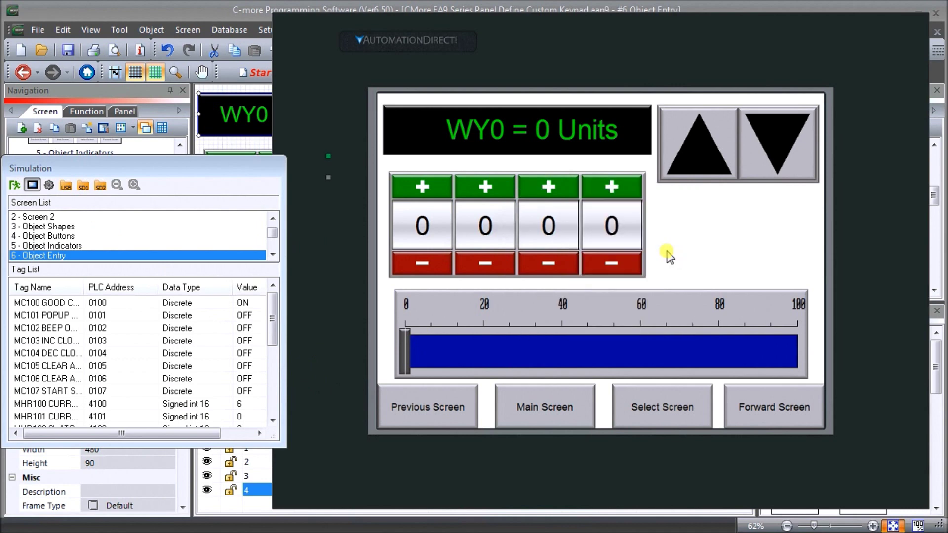
# - Close the simulator and enable Display Large Key Pad On Panel in the Panel Manager
pyautogui.click(15, 186)
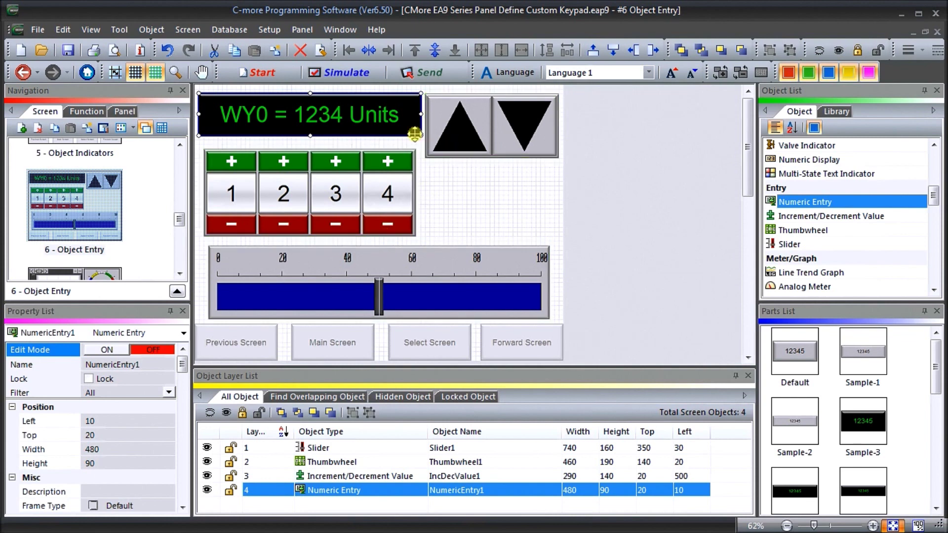
pyautogui.click(87, 111)
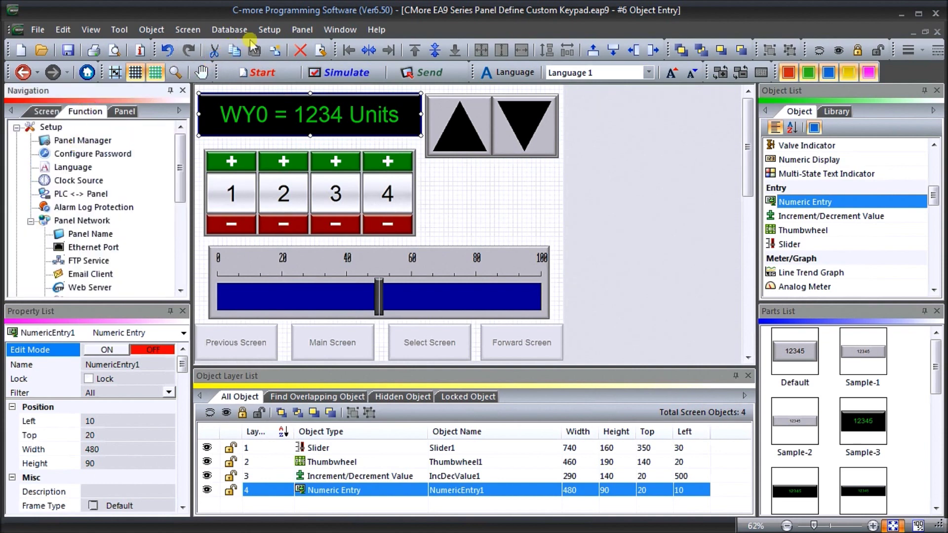
pyautogui.click(270, 30)
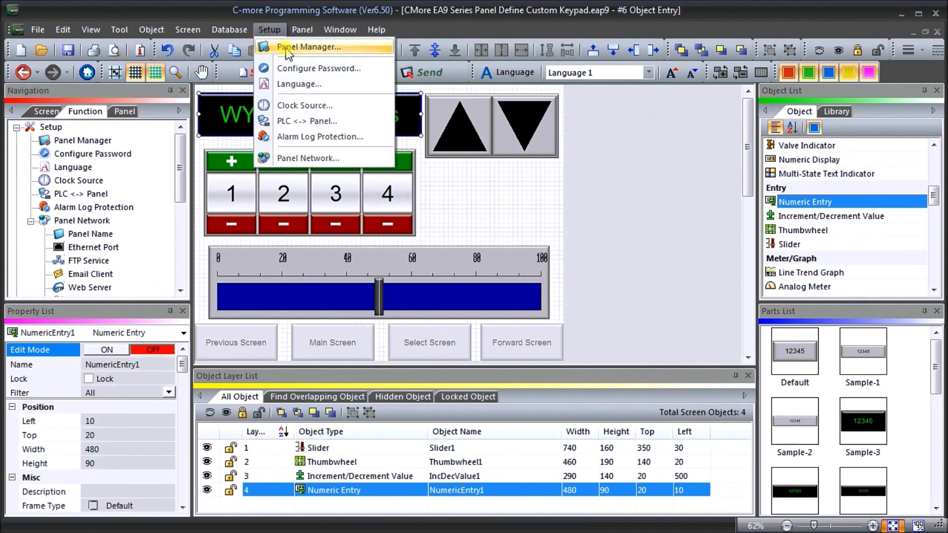
pyautogui.click(284, 44)
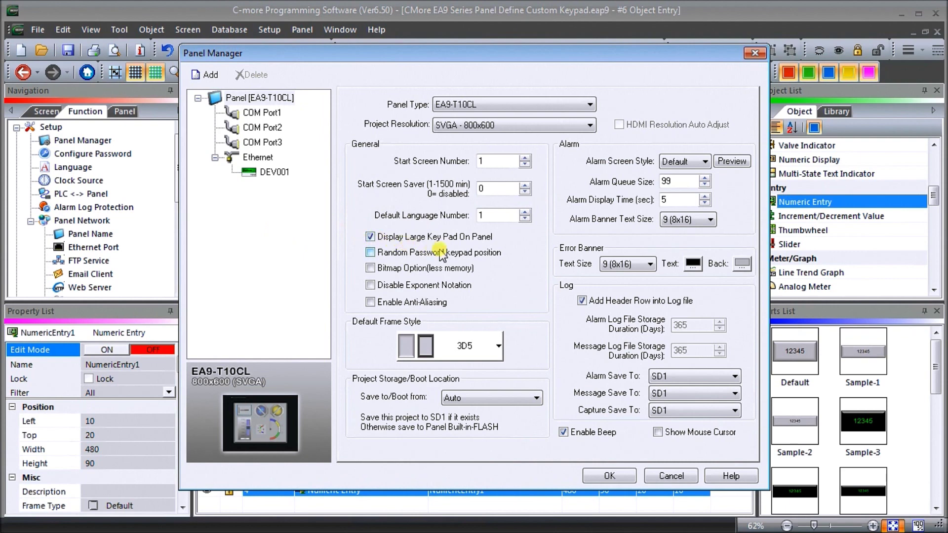
pyautogui.click(615, 477)
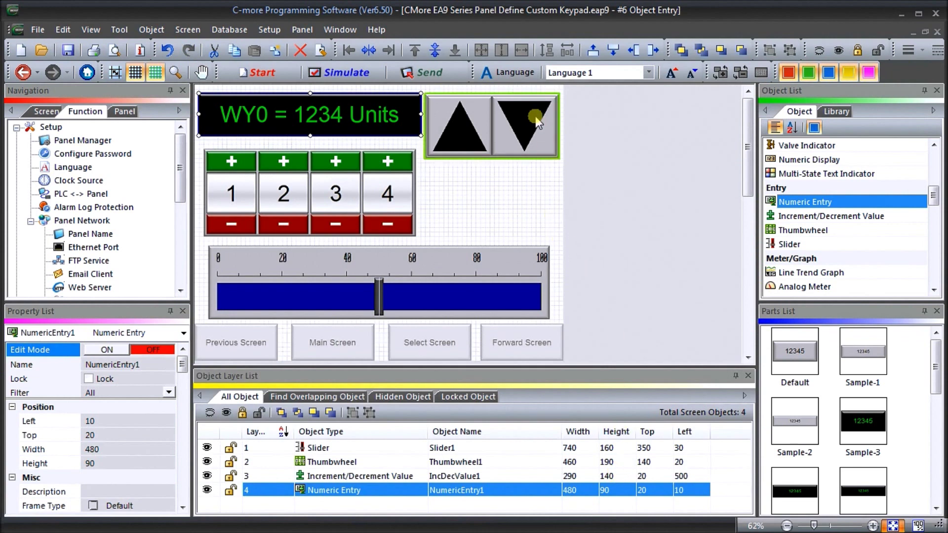
# - Restart the simulator in framed view and switch the panel to the Object Entry screen
pyautogui.click(348, 73)
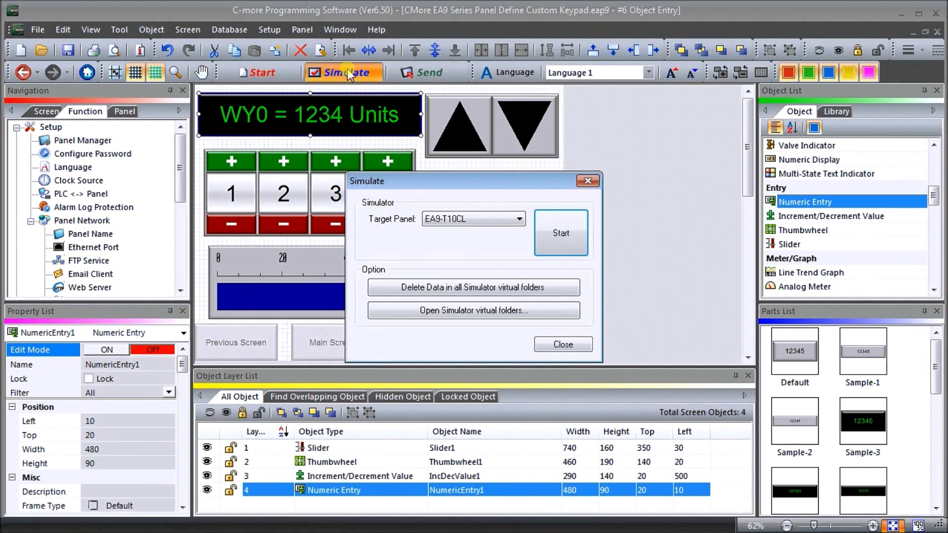
pyautogui.click(549, 232)
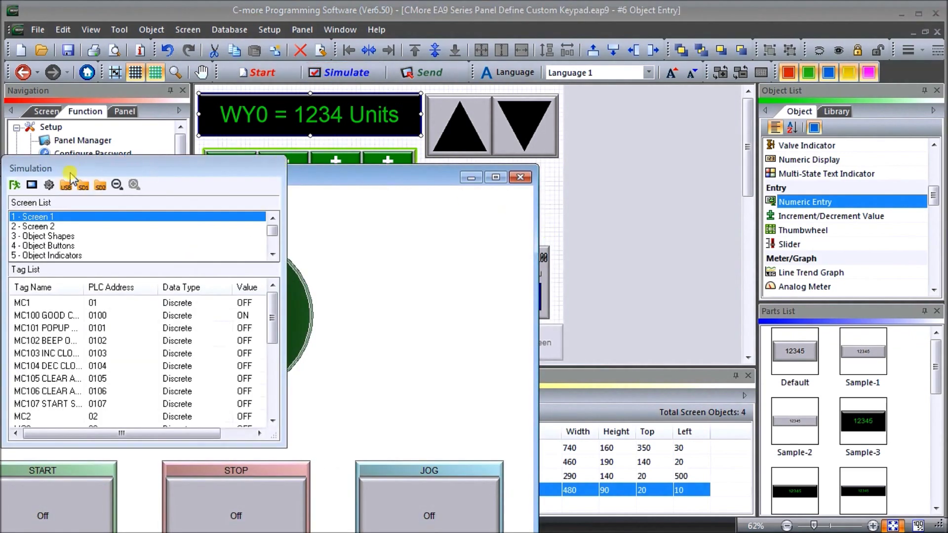
pyautogui.click(29, 184)
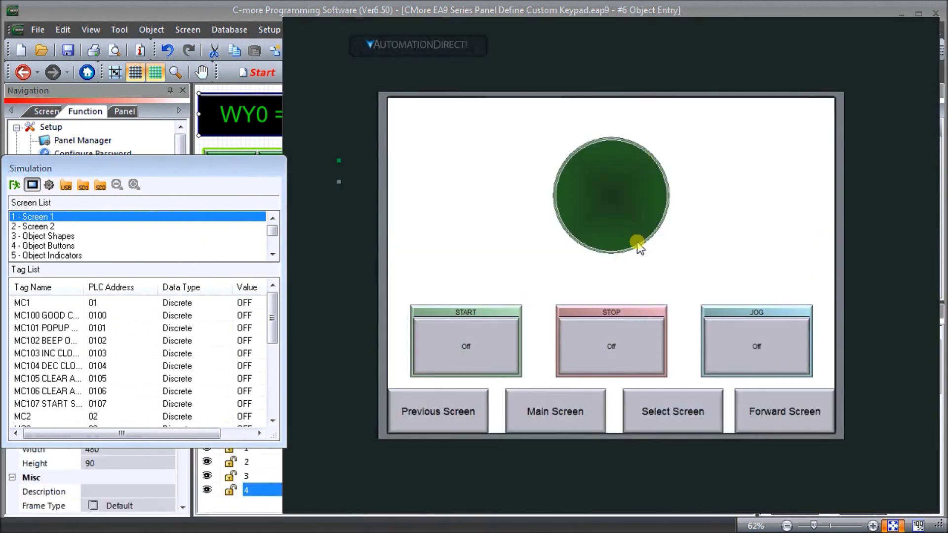
pyautogui.click(661, 396)
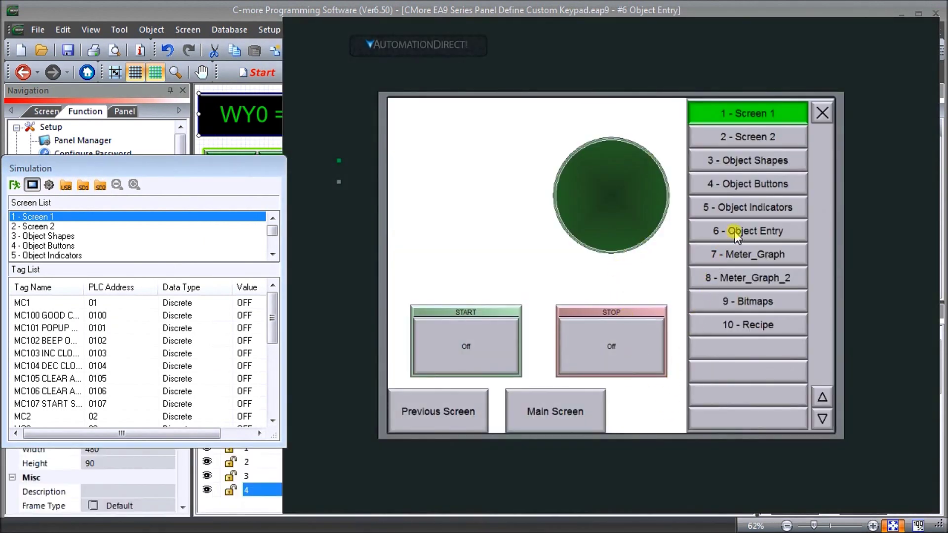
pyautogui.click(750, 232)
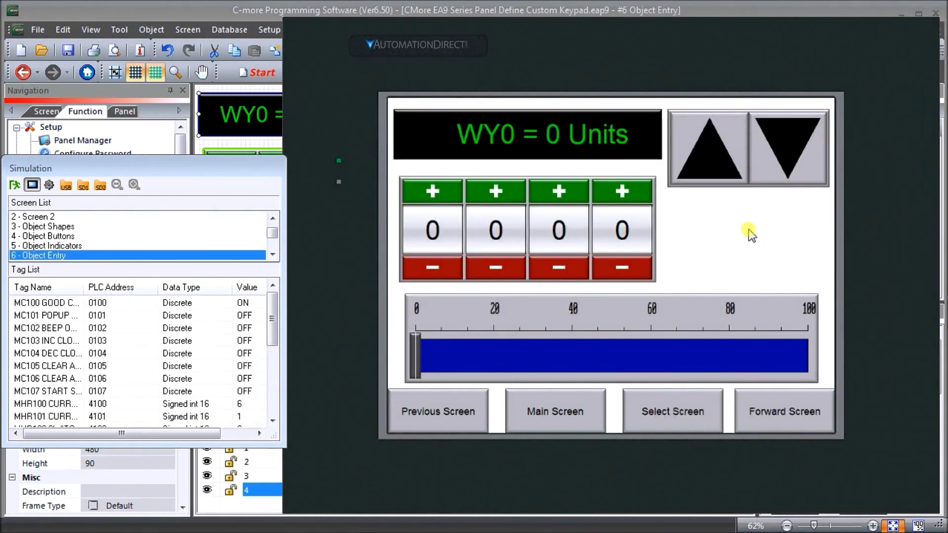
# - Enter 405 for WY0 on the large keypad, then close the simulator
pyautogui.click(547, 133)
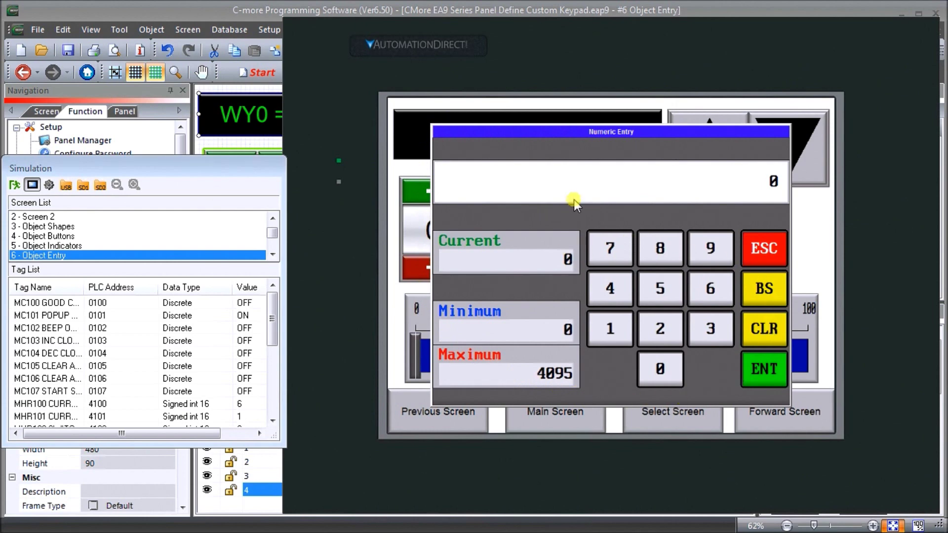
pyautogui.click(615, 296)
pyautogui.click(659, 365)
pyautogui.click(672, 298)
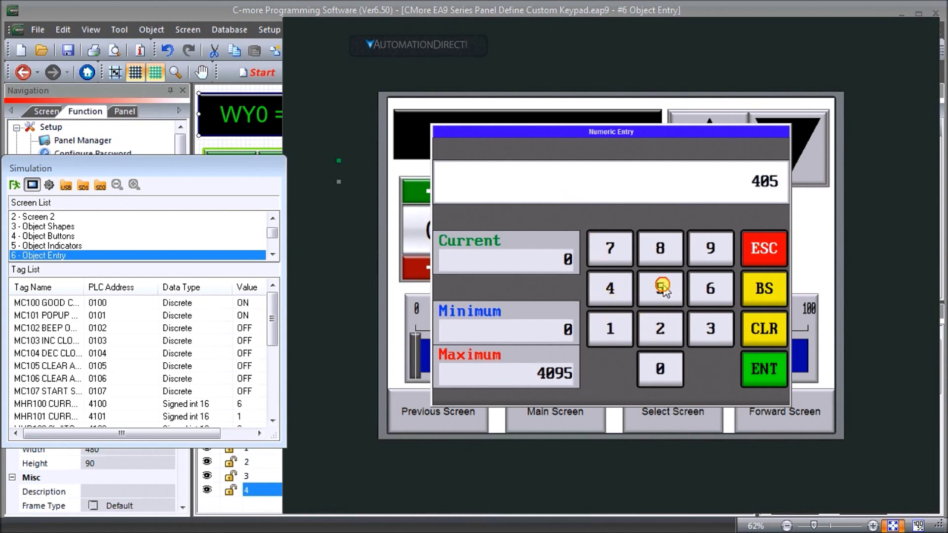
pyautogui.click(764, 370)
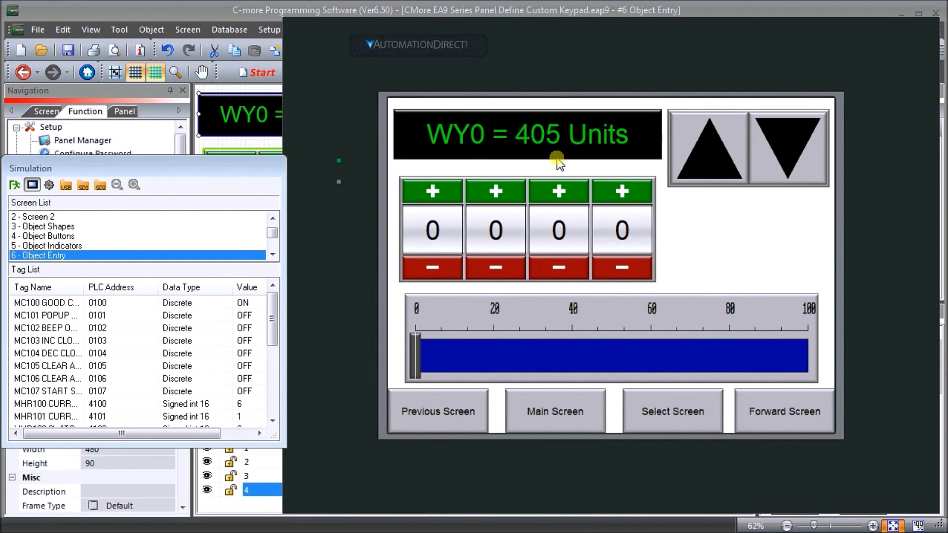
pyautogui.click(16, 186)
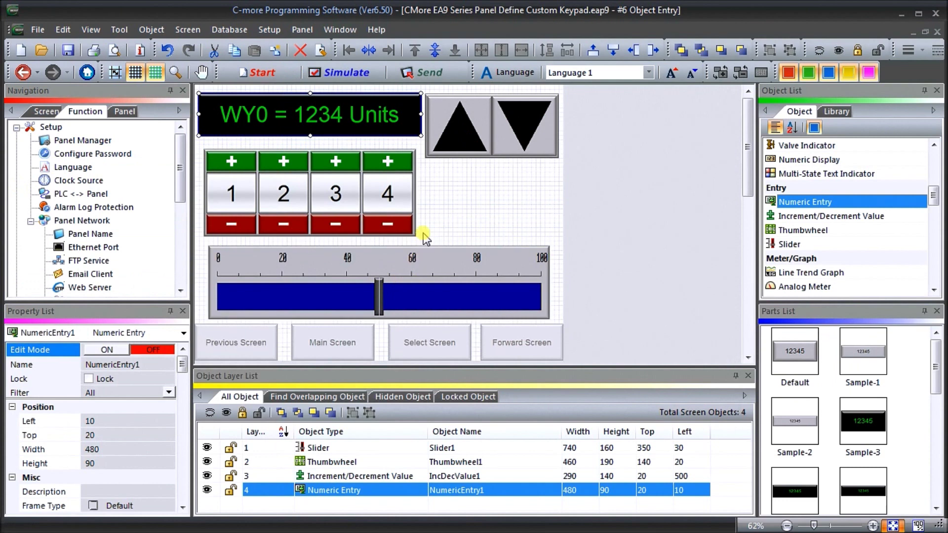
# - Show the screen thumbnails and view the EA9 System Default 0, 1 and 2 screens
pyautogui.click(41, 112)
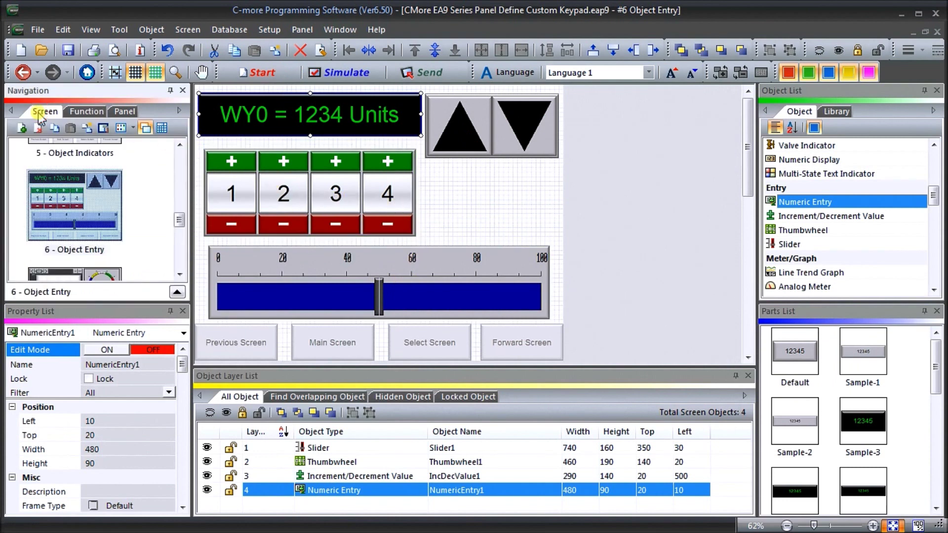
pyautogui.click(162, 132)
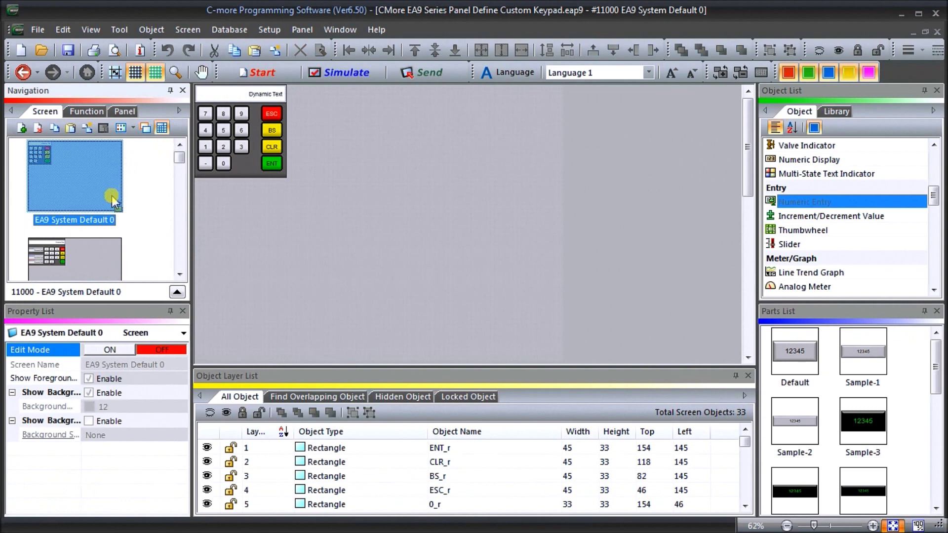
pyautogui.click(100, 265)
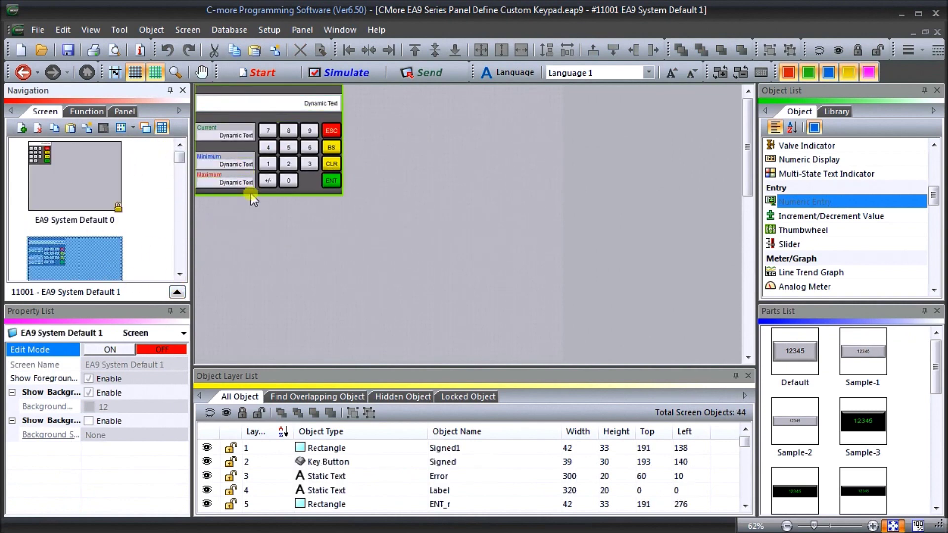
pyautogui.click(180, 275)
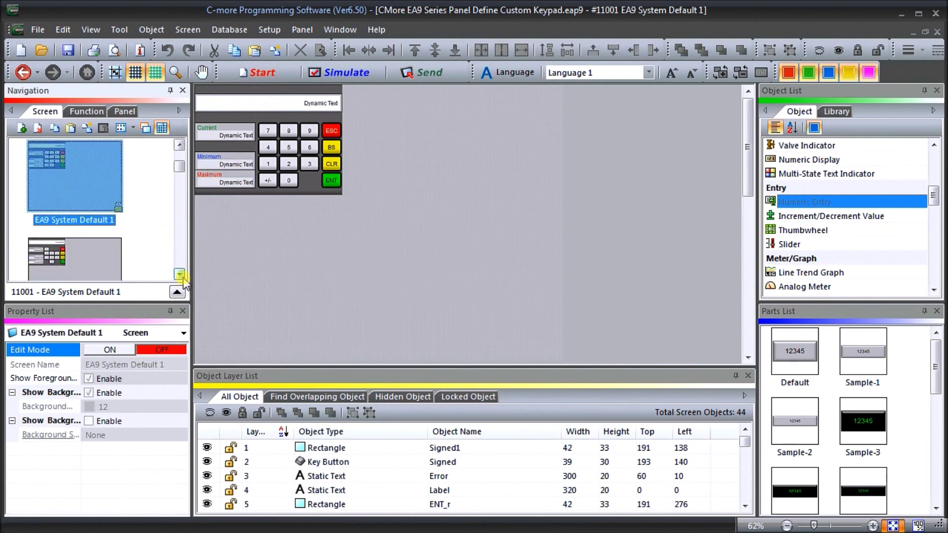
pyautogui.click(180, 274)
pyautogui.click(92, 171)
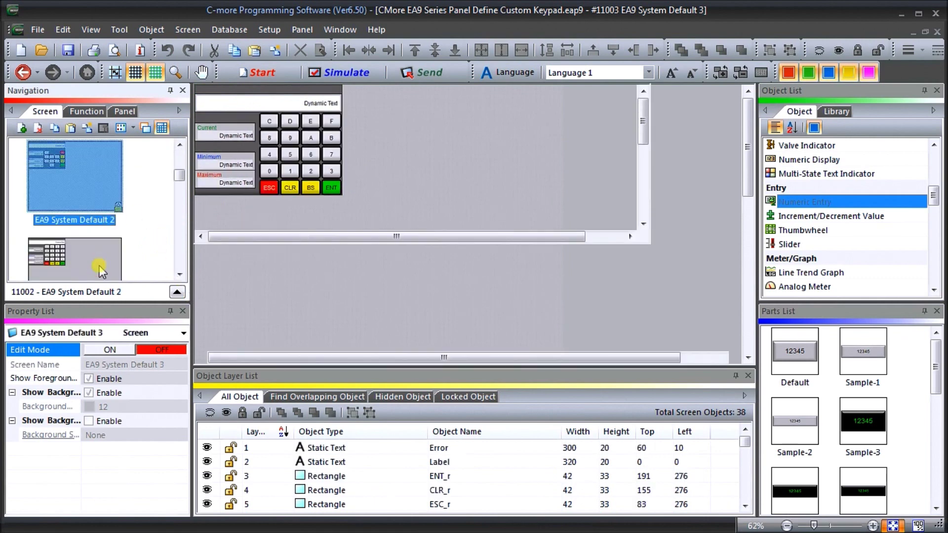
# - View EA9 System Default 3 and 4, then return to EA9 System Default 1
pyautogui.click(101, 265)
pyautogui.click(180, 275)
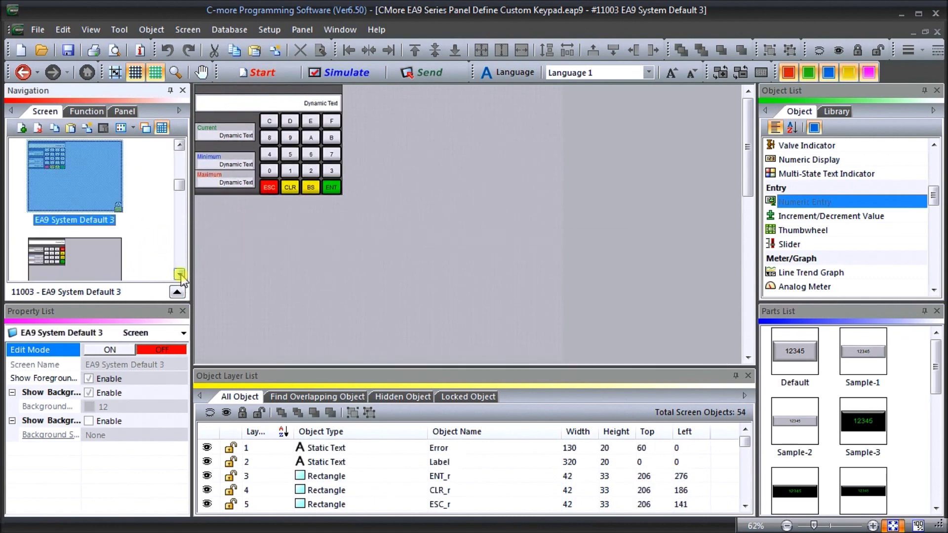
pyautogui.click(101, 254)
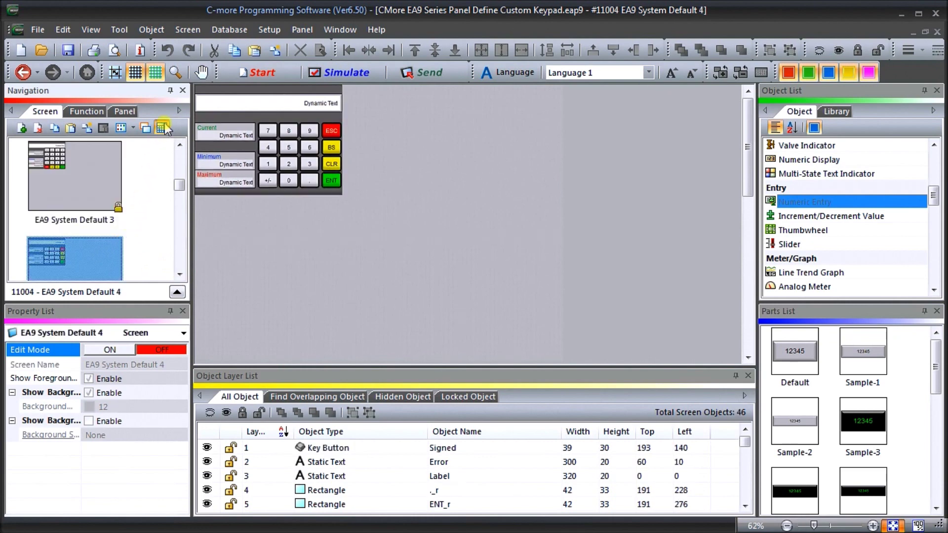
pyautogui.click(180, 153)
pyautogui.click(181, 156)
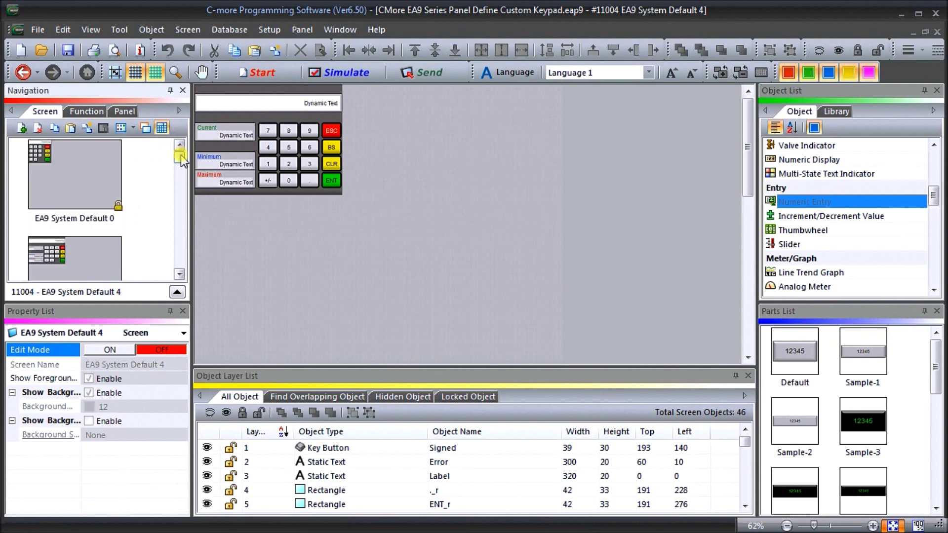
pyautogui.click(102, 245)
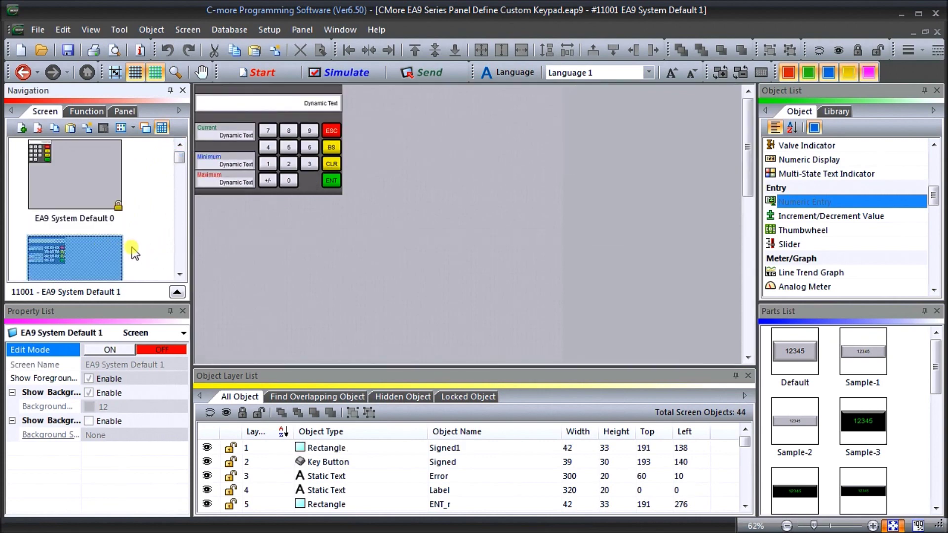
pyautogui.click(182, 278)
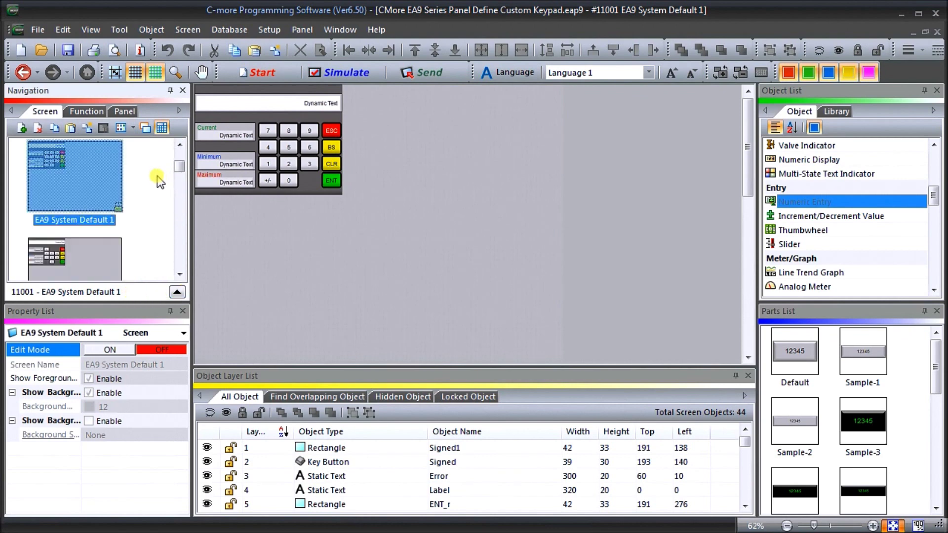
# - Copy the EA9 System Default 1 screen and paste it as a new keypad screen
pyautogui.rightClick(86, 179)
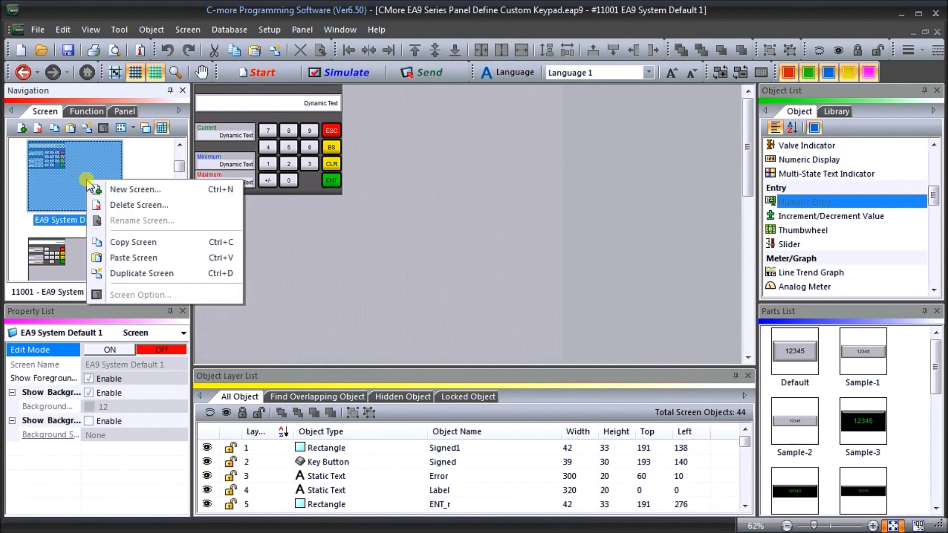
pyautogui.click(140, 244)
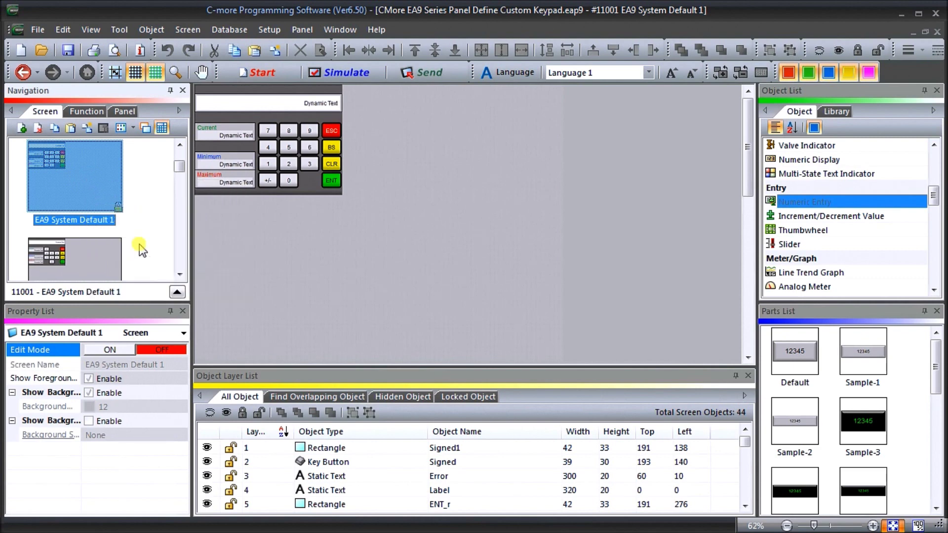
pyautogui.rightClick(93, 178)
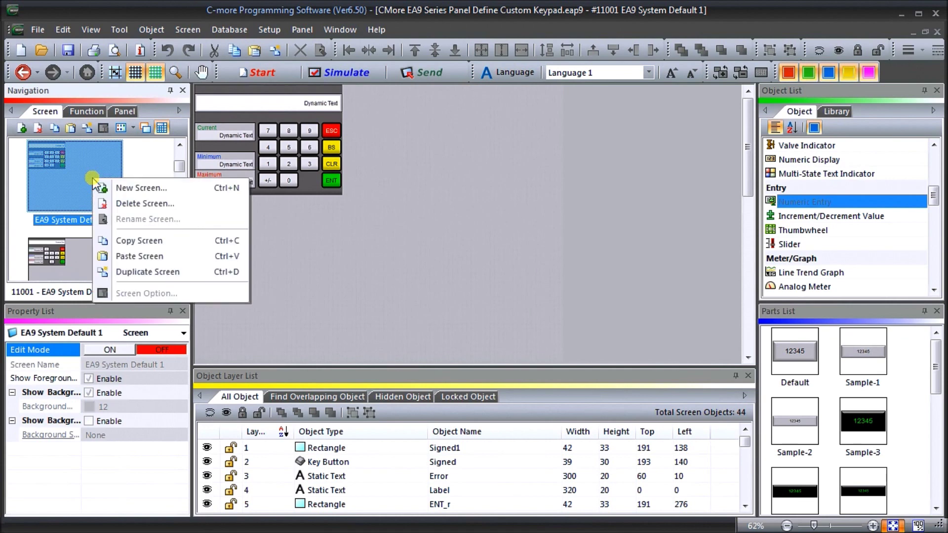
pyautogui.click(134, 257)
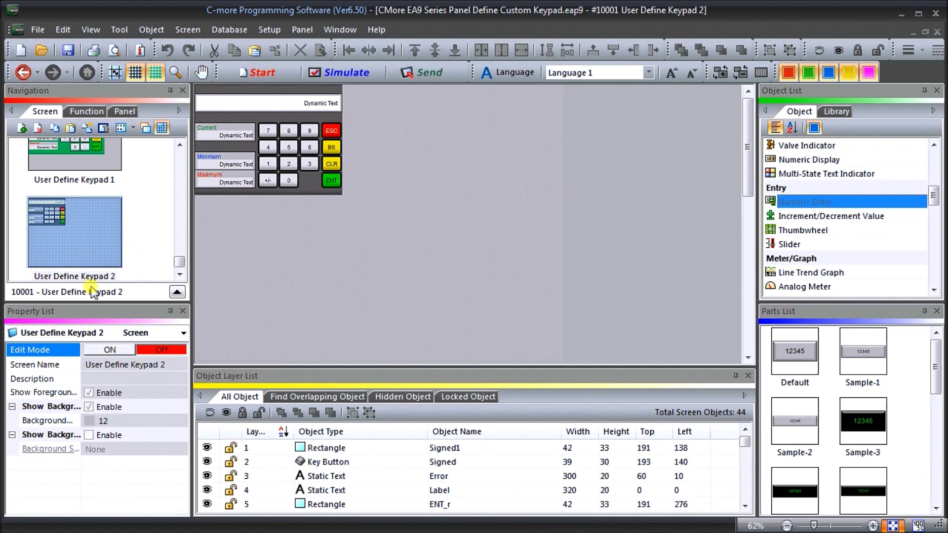
# - On User Define Keypad 2, enlarge the dark Back background to 730 by 460
pyautogui.click(95, 247)
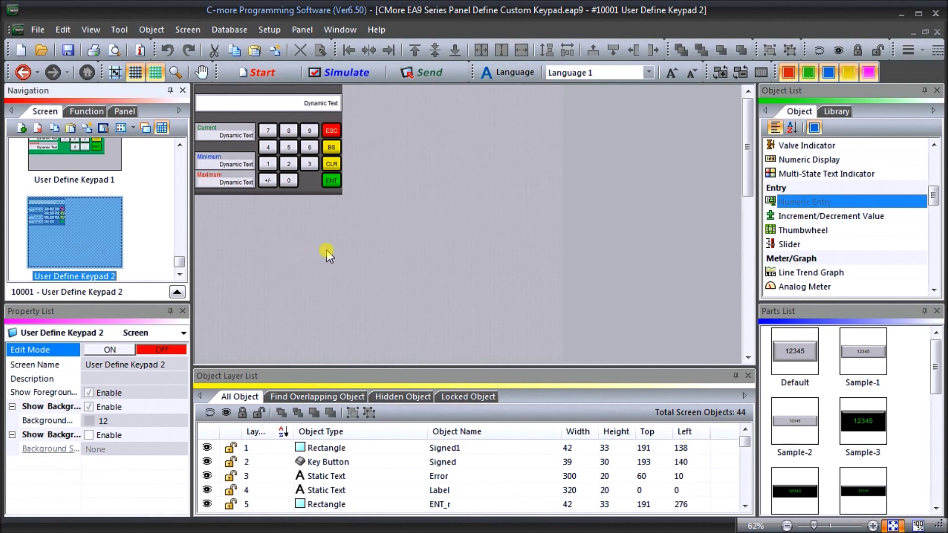
pyautogui.click(318, 187)
pyautogui.moveTo(343, 196); pyautogui.dragTo(532, 297)
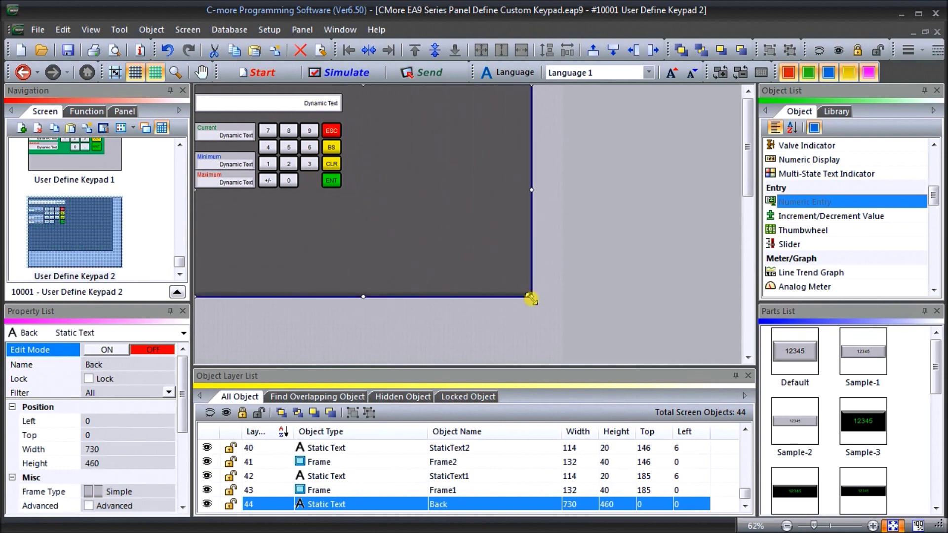
pyautogui.doubleClick(460, 235)
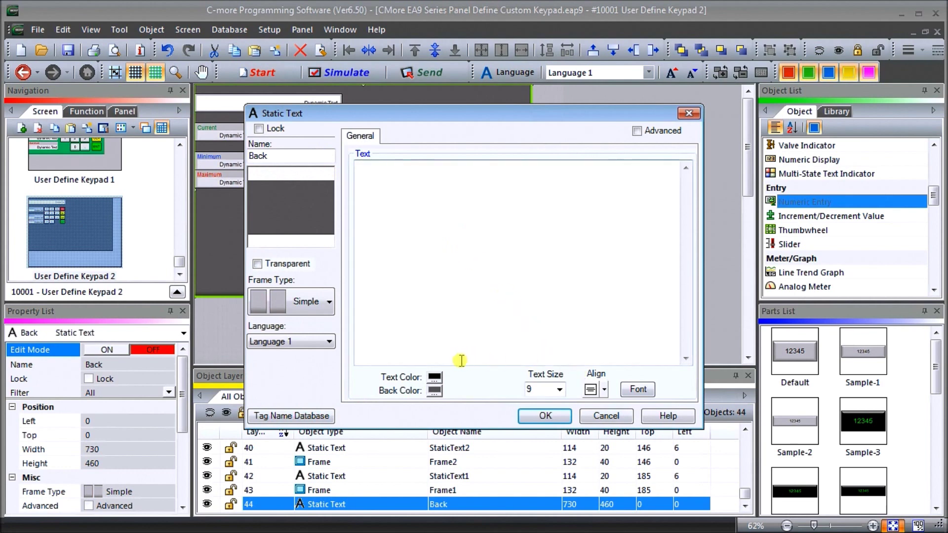
# - Change the Back background colour to light green
pyautogui.click(438, 391)
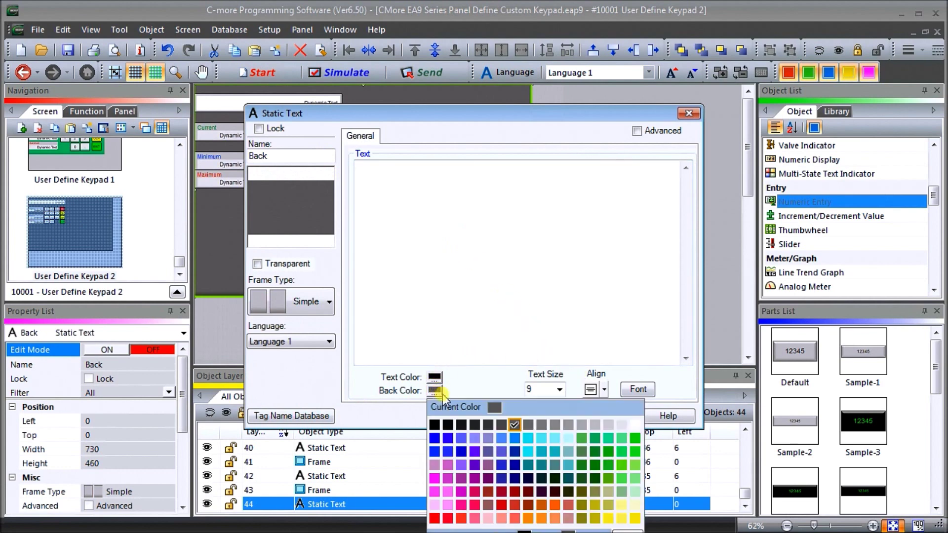
pyautogui.click(624, 440)
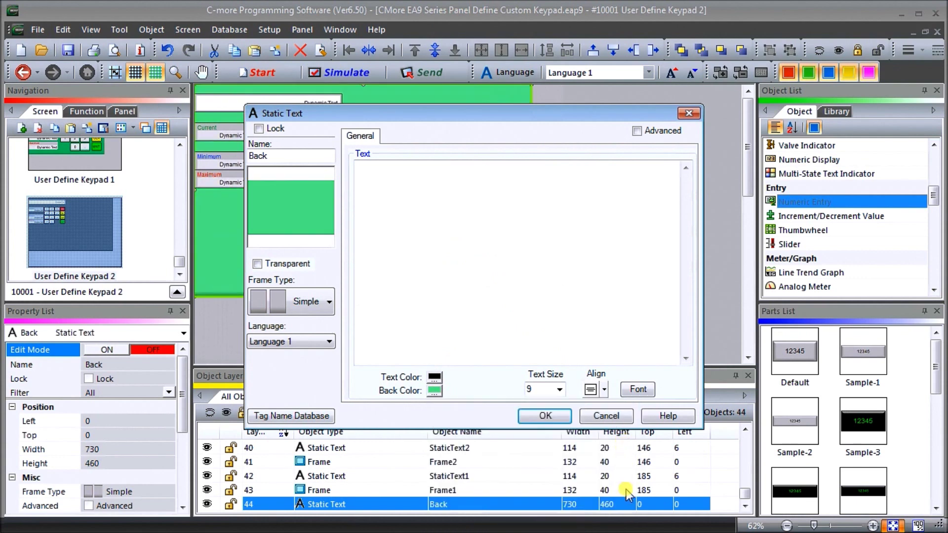
pyautogui.click(545, 416)
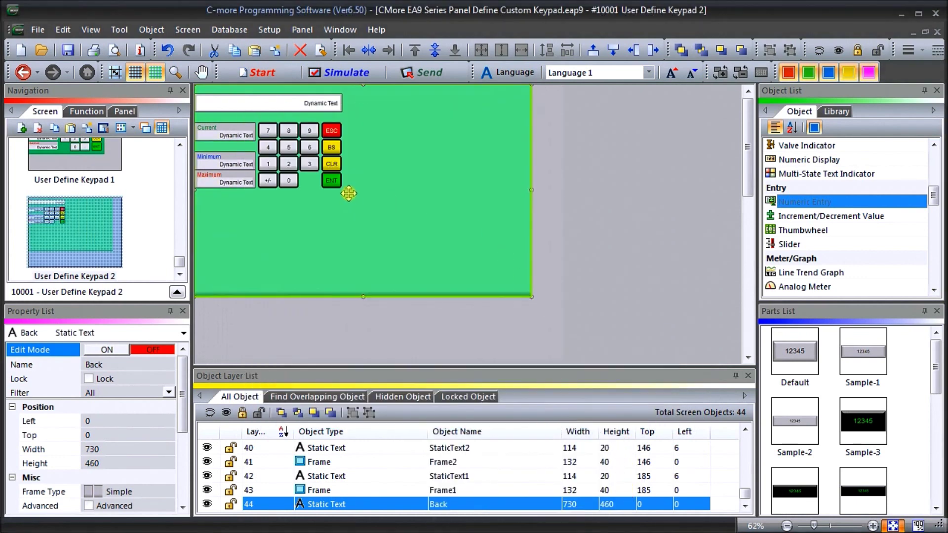
# - Enlarge the ENT_r rectangle to 120 by 80 and move the ENT key into the green area
pyautogui.click(332, 181)
pyautogui.moveTo(332, 181); pyautogui.dragTo(434, 236)
pyautogui.click(341, 188)
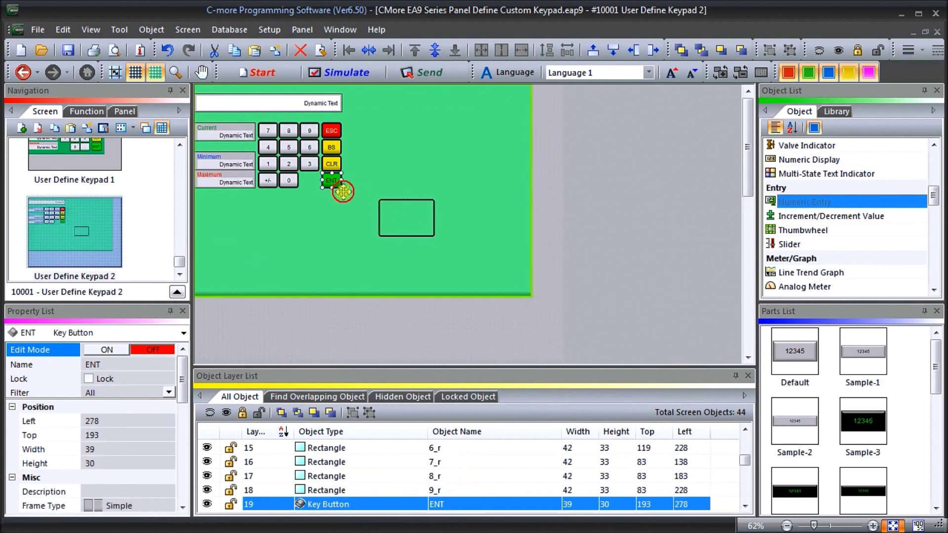
pyautogui.moveTo(343, 192); pyautogui.dragTo(431, 233)
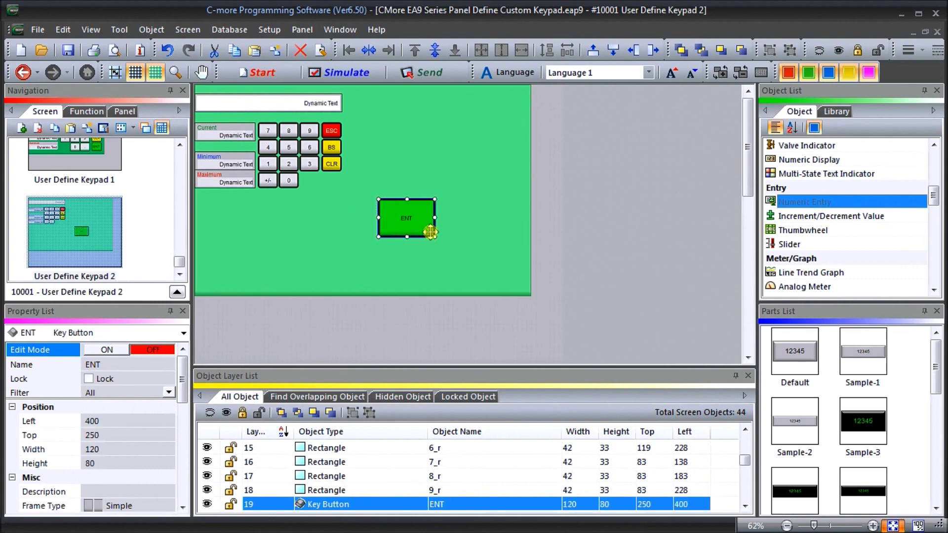
pyautogui.click(413, 220)
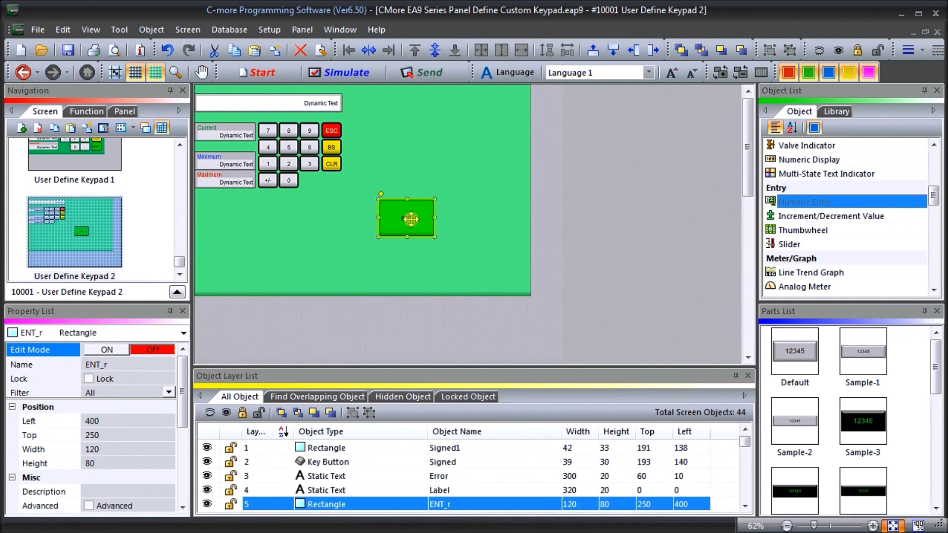
pyautogui.click(746, 506)
pyautogui.click(745, 506)
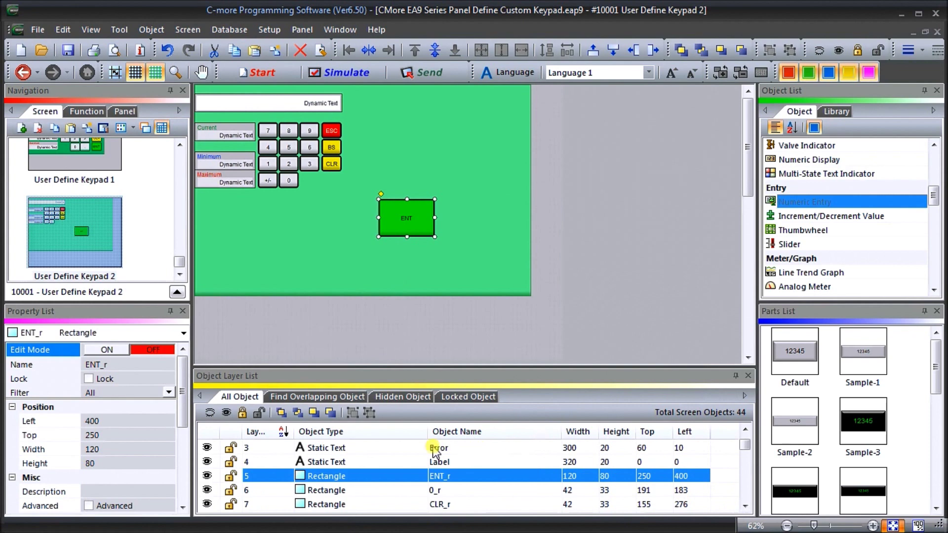
pyautogui.moveTo(427, 222); pyautogui.dragTo(375, 226)
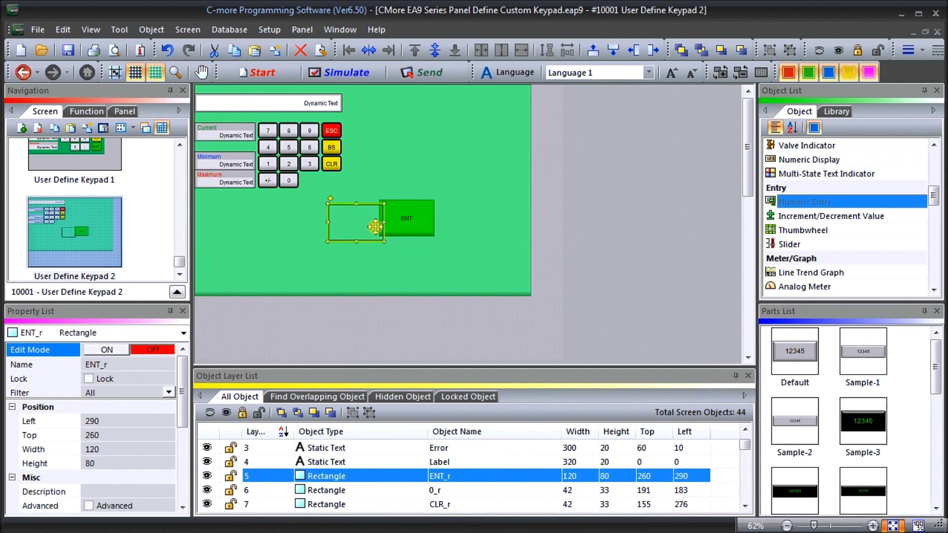
pyautogui.click(407, 218)
# - Set the ENT key label to size 22, move ENT_r back behind it to 400,250, and save the project
pyautogui.click(447, 503)
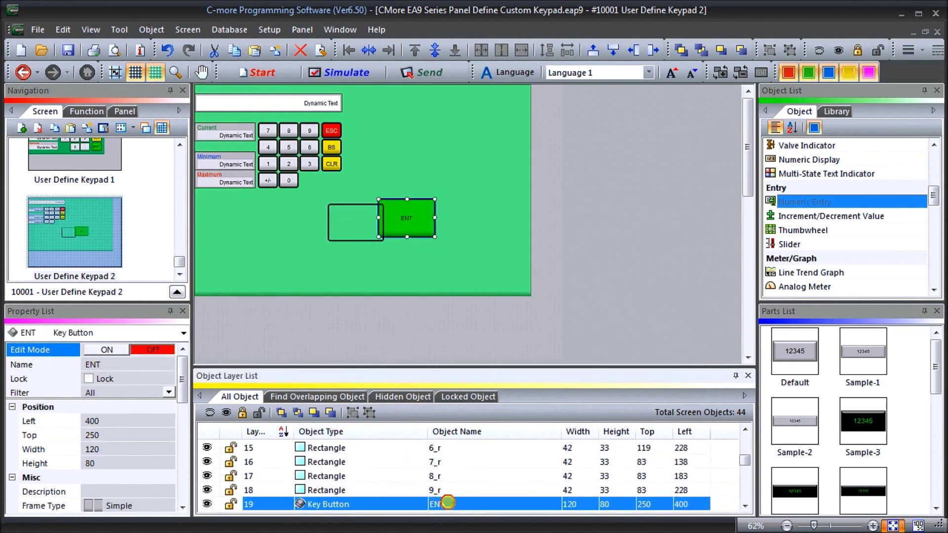
pyautogui.doubleClick(448, 503)
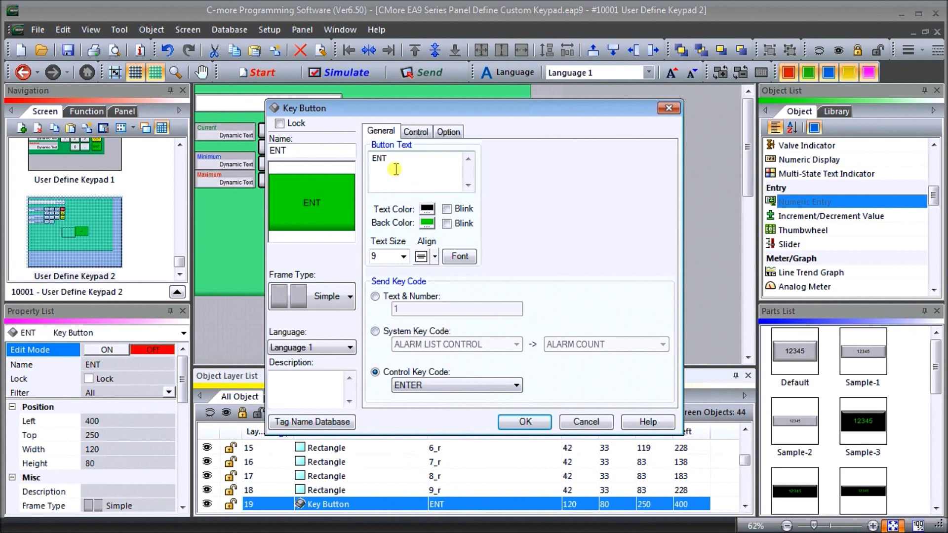
pyautogui.click(404, 257)
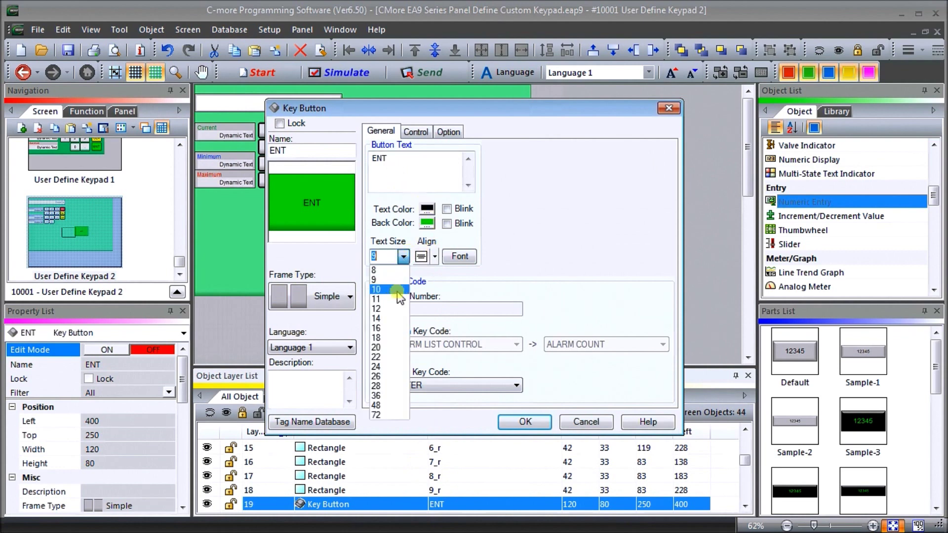
pyautogui.click(385, 356)
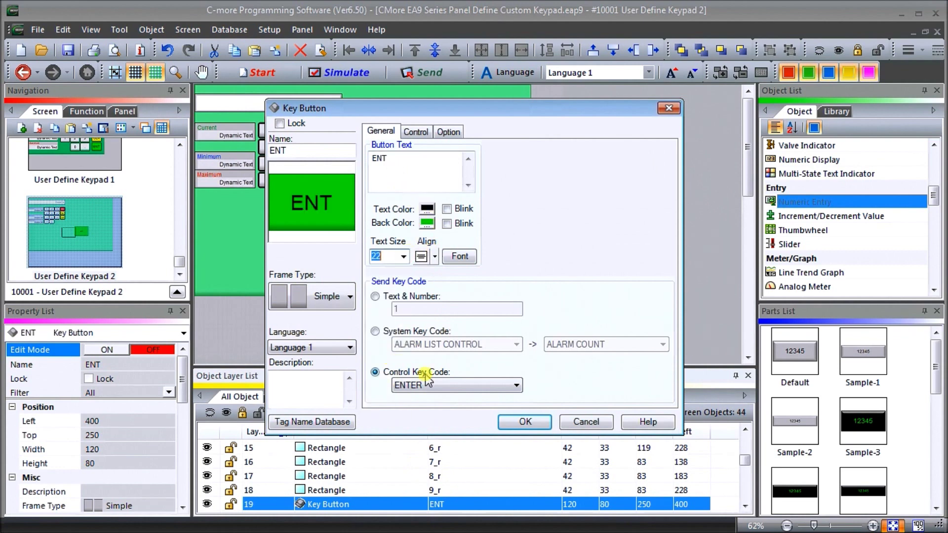
pyautogui.click(511, 420)
pyautogui.moveTo(357, 212); pyautogui.dragTo(390, 216)
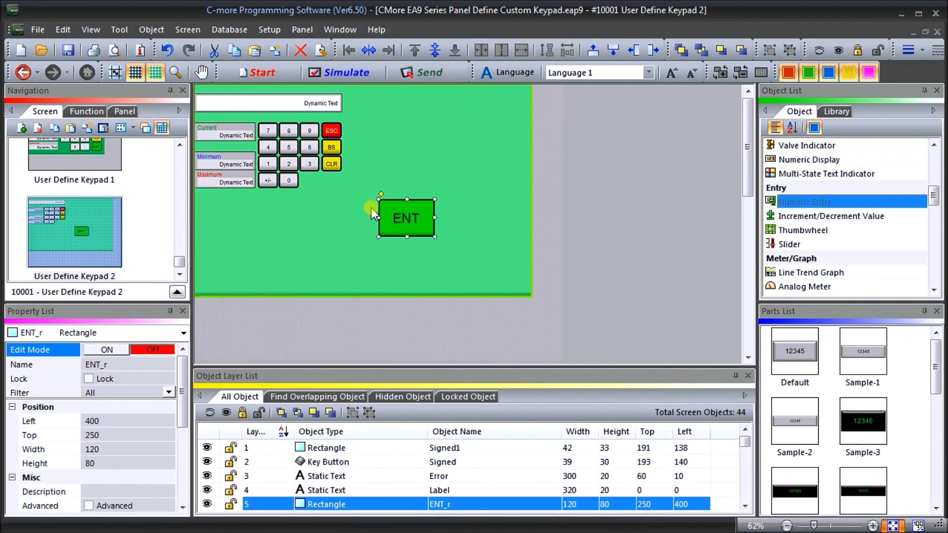
pyautogui.click(69, 50)
pyautogui.click(98, 150)
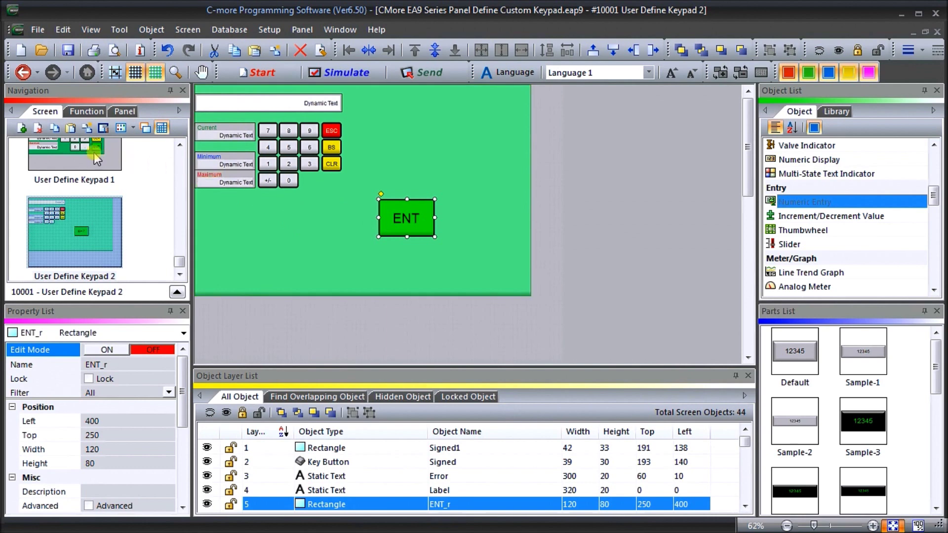
# - Open User Define Keypad 1, the green ESC/BS/CLR/ENT keypad, and focus its canvas
pyautogui.doubleClick(95, 161)
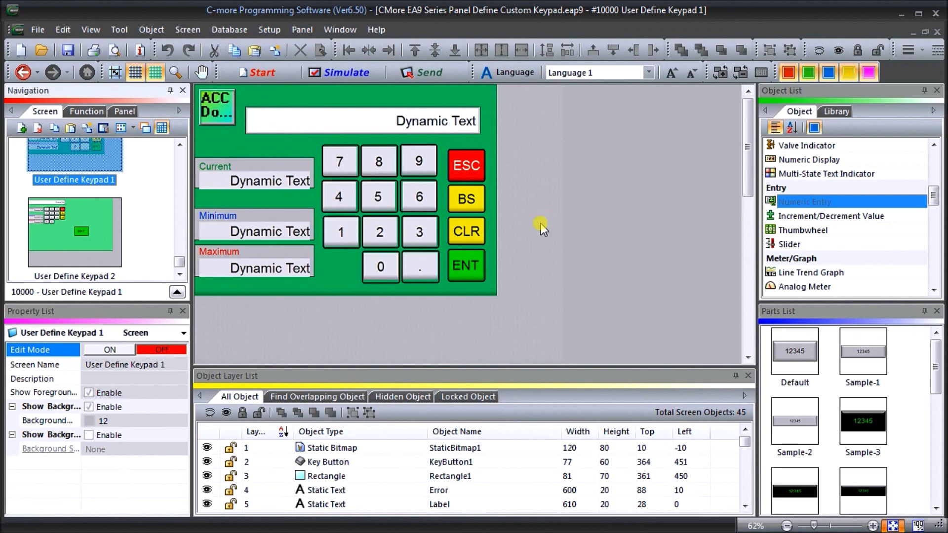
pyautogui.click(315, 322)
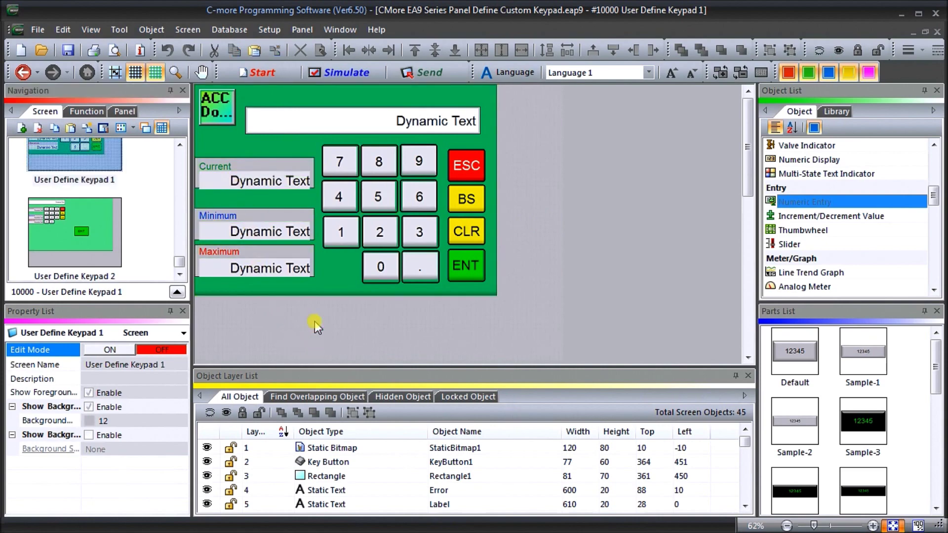
# - Select all keypad objects and store them in the library as 'ACC Custom Keypad'
pyautogui.click(61, 31)
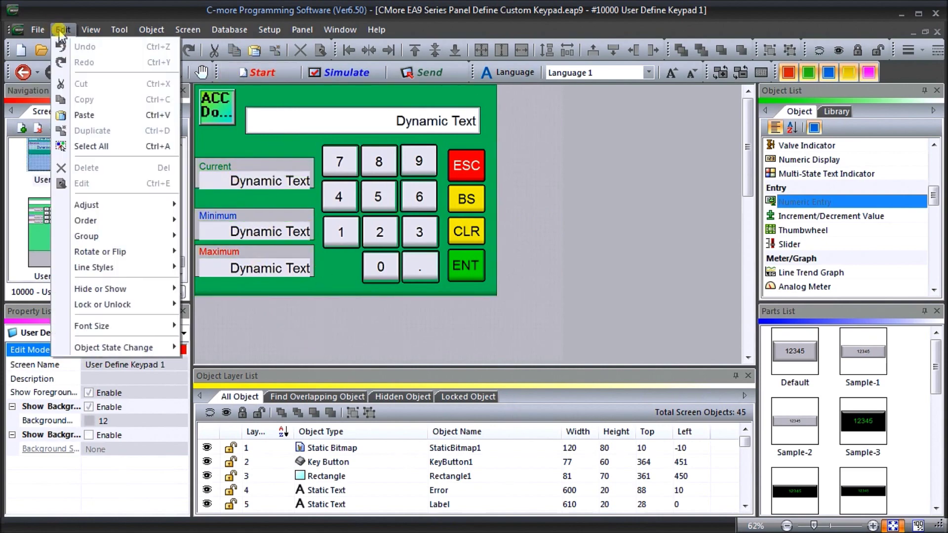
pyautogui.click(95, 146)
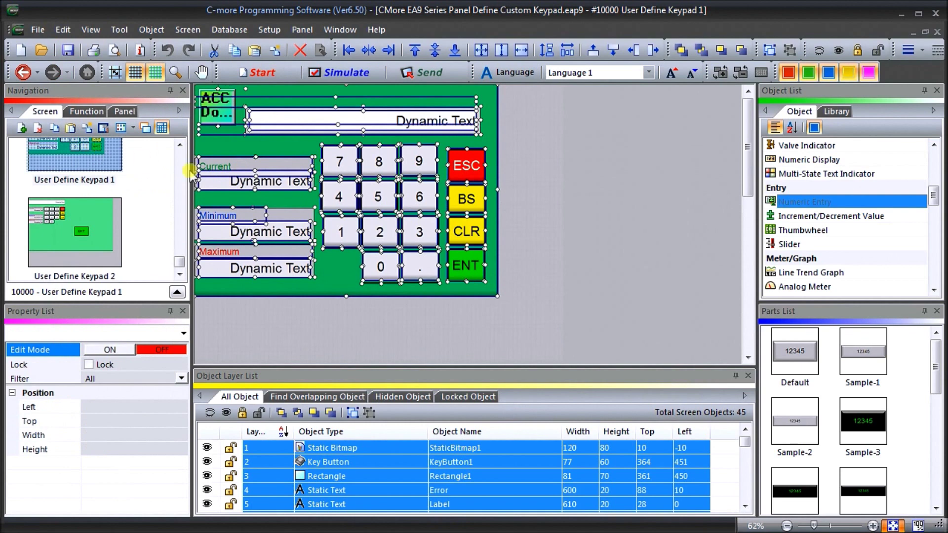
pyautogui.rightClick(298, 144)
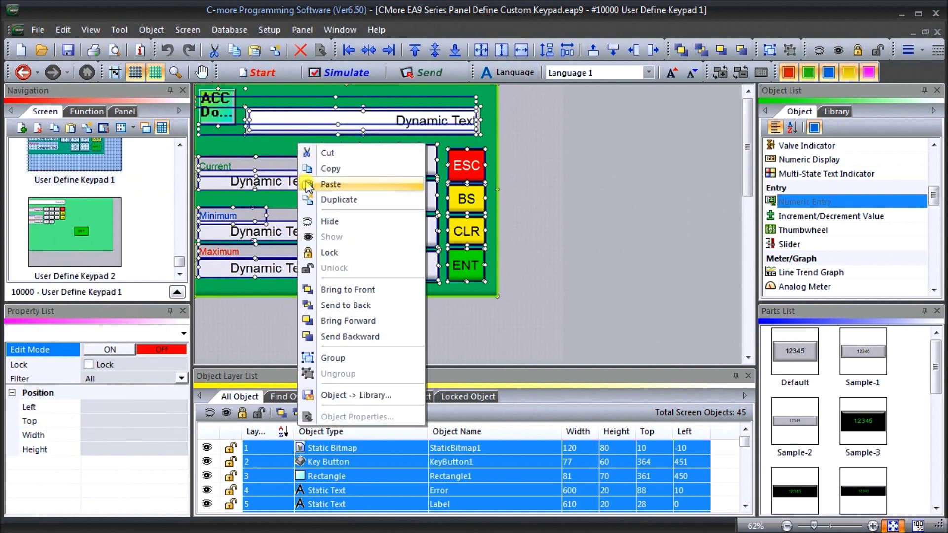
pyautogui.click(357, 396)
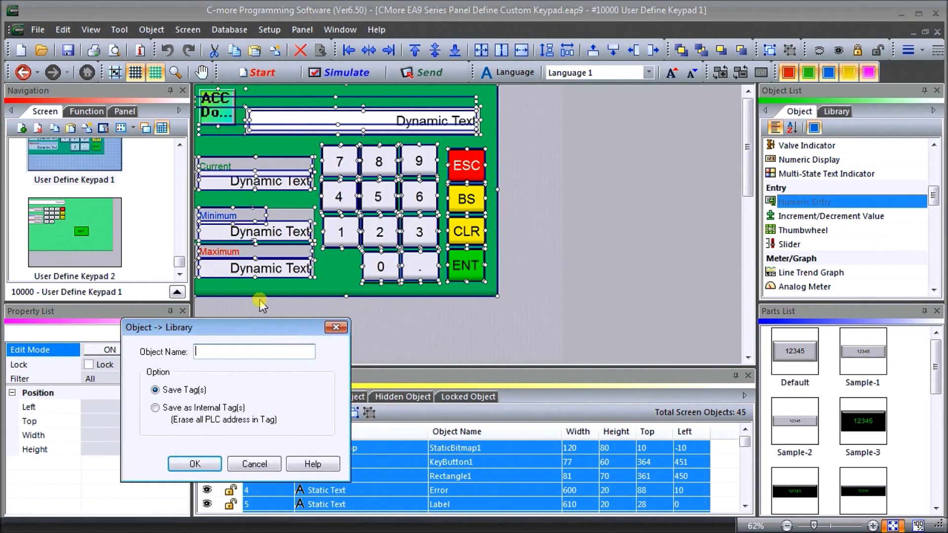
pyautogui.write('ACC Custom Keypad')
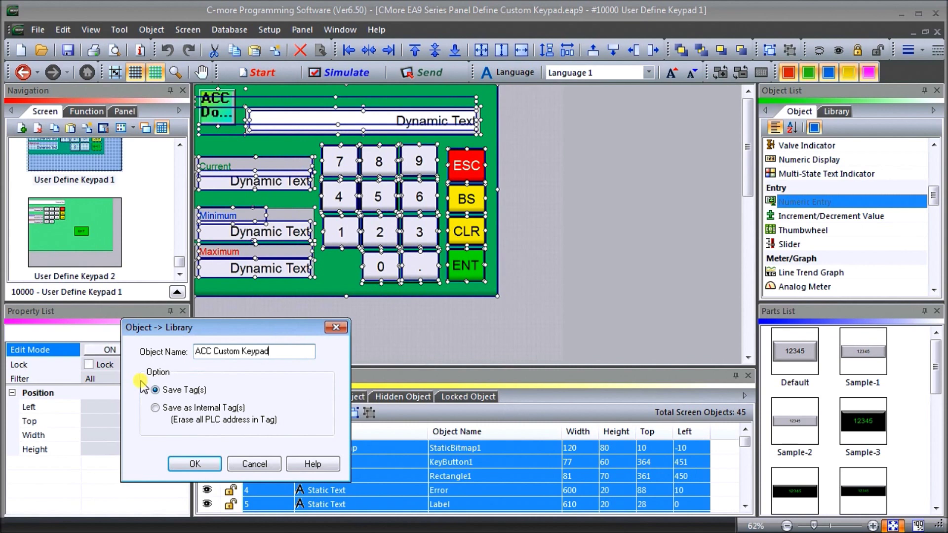
pyautogui.click(197, 464)
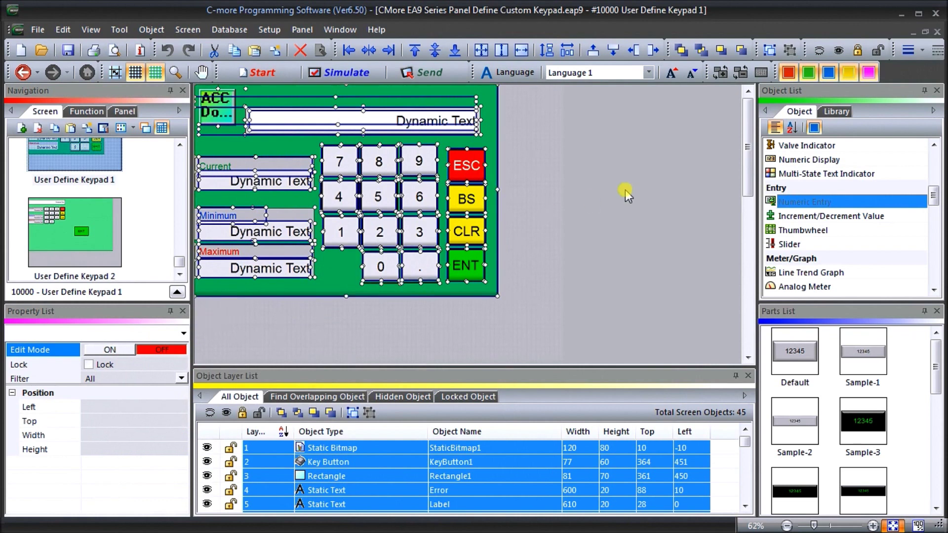
# - Check the library contents, deselect the objects, and return to the Object Entry screen
pyautogui.click(836, 112)
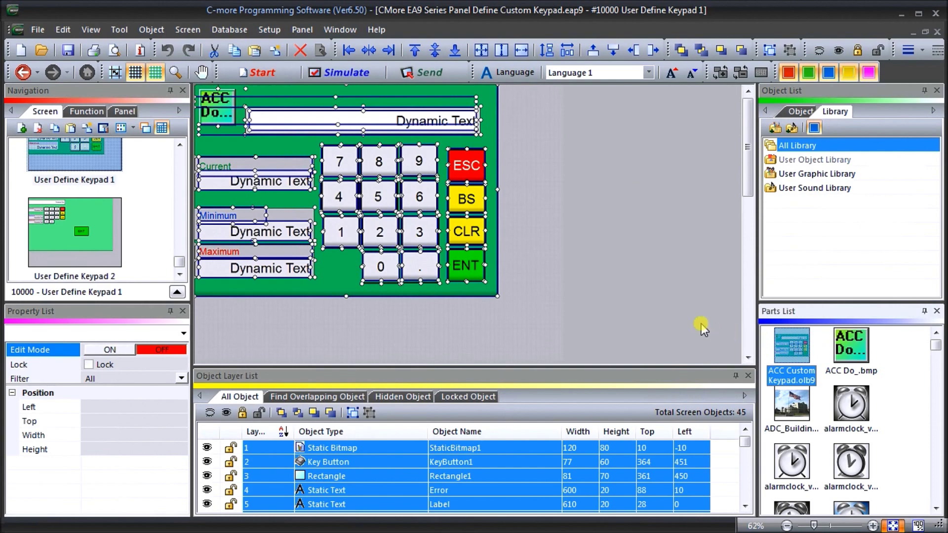
pyautogui.click(591, 231)
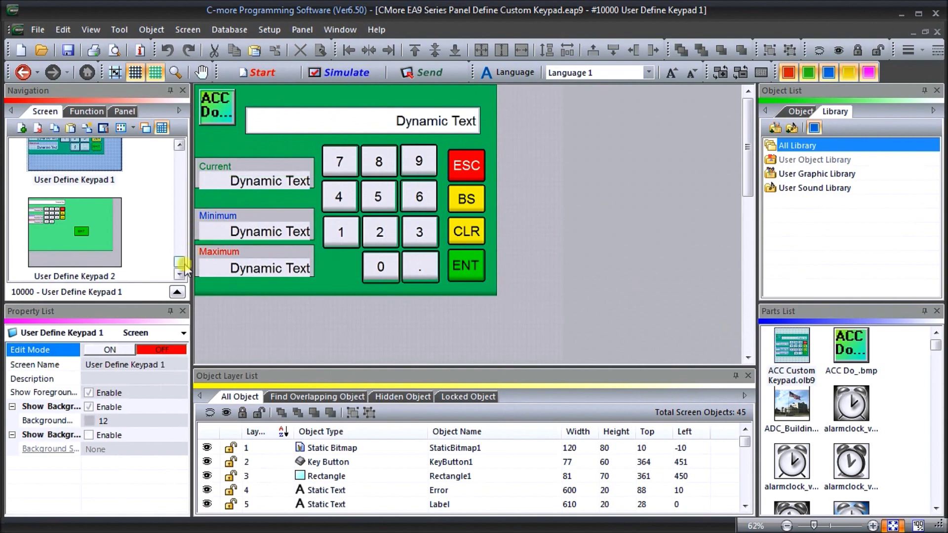
pyautogui.click(142, 128)
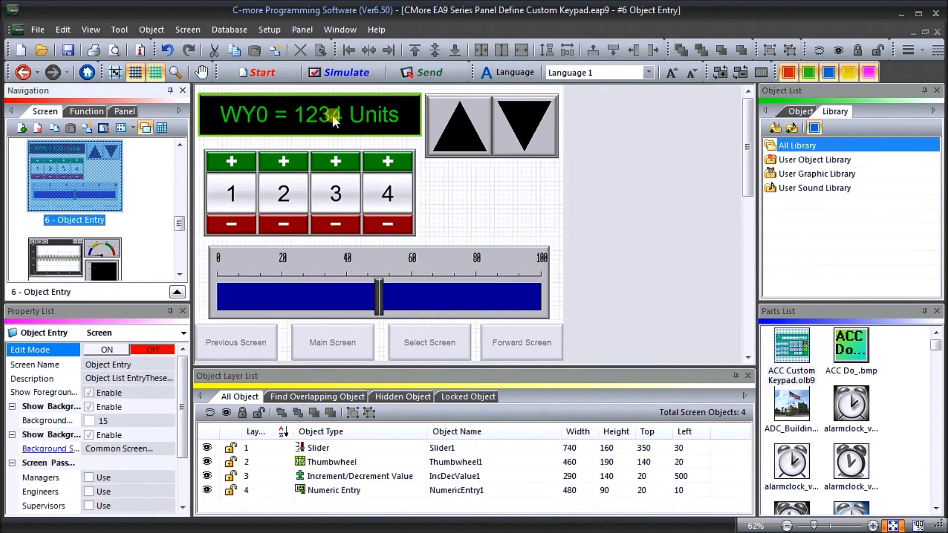
# - Set the WY0 numeric entry's keypad to User Define Keypad 1, preview the green keypad, and apply
pyautogui.doubleClick(332, 115)
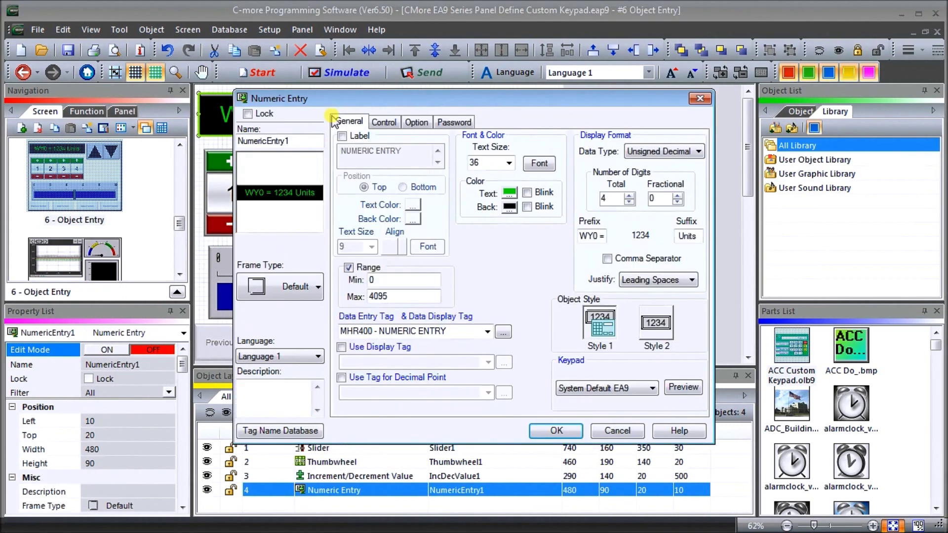
pyautogui.click(638, 395)
pyautogui.click(637, 394)
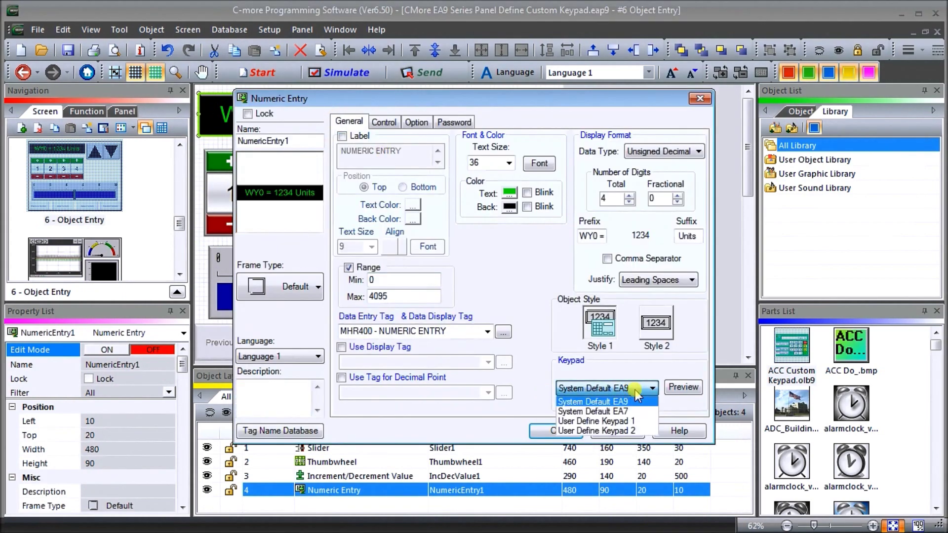
pyautogui.click(627, 423)
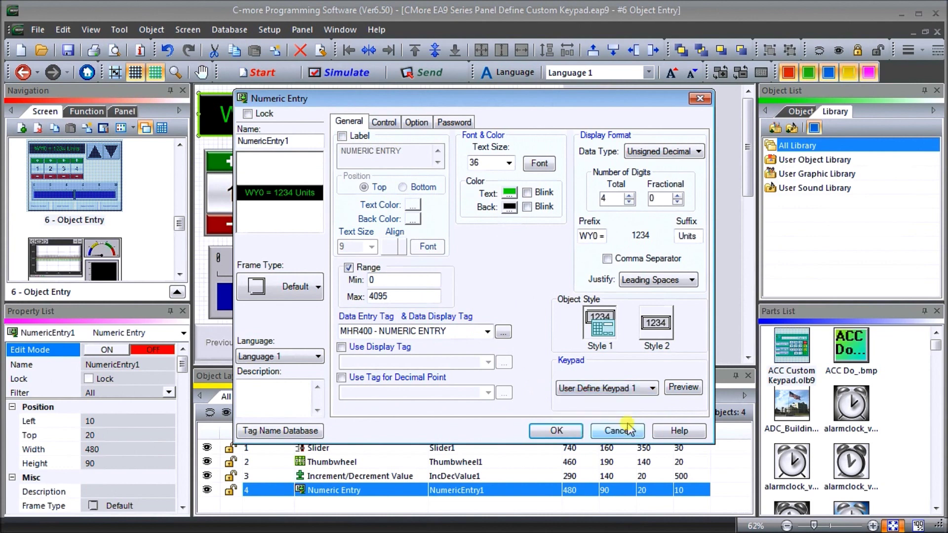
pyautogui.click(680, 388)
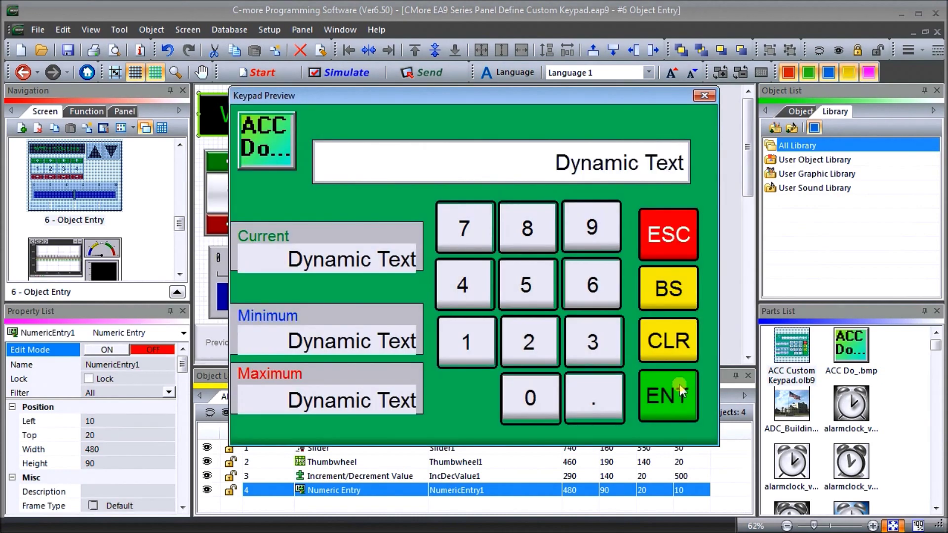
pyautogui.click(706, 96)
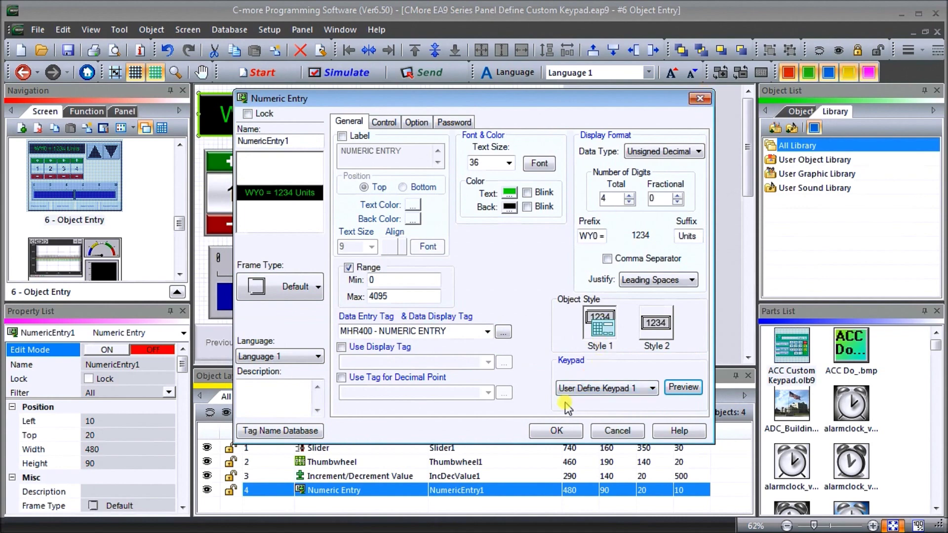
pyautogui.click(556, 431)
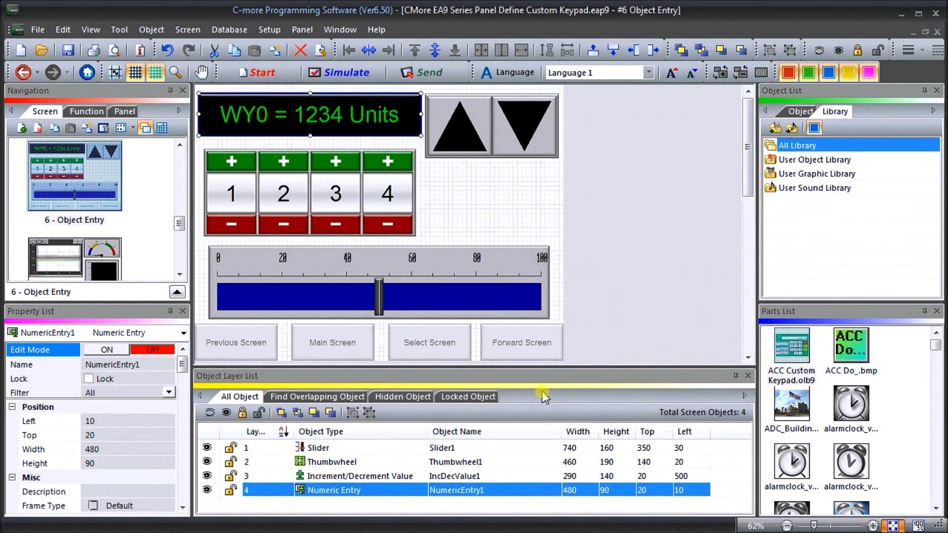
# - Start the panel simulator and switch it to screen 6 - Object Entry
pyautogui.click(340, 74)
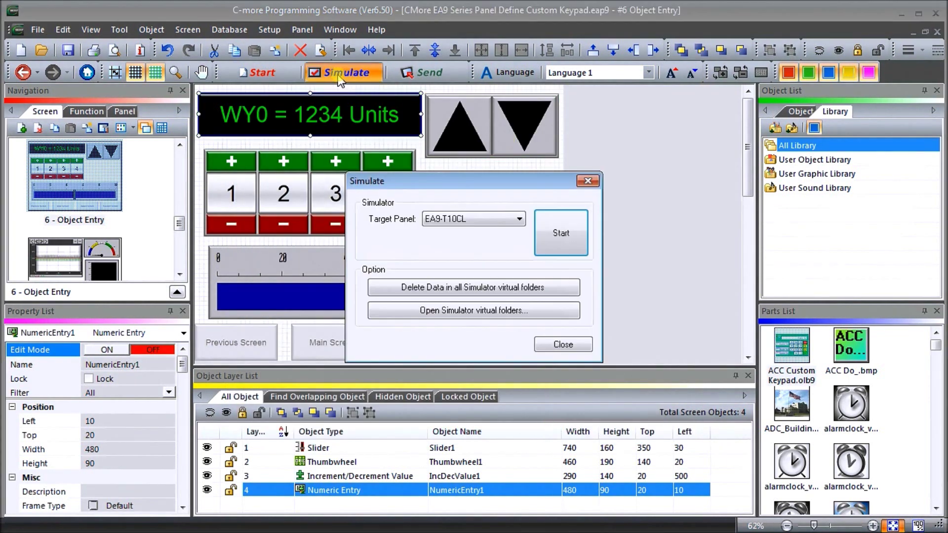
pyautogui.click(565, 233)
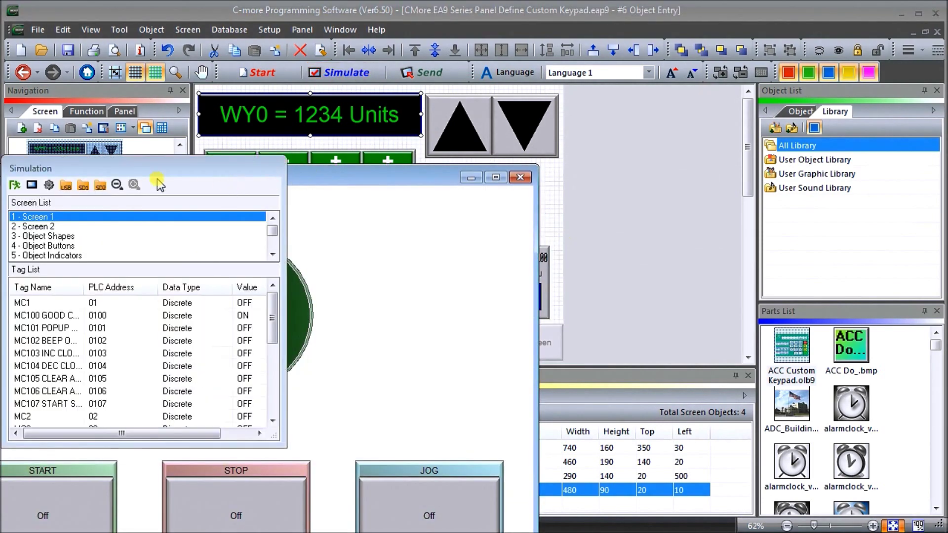
pyautogui.click(29, 185)
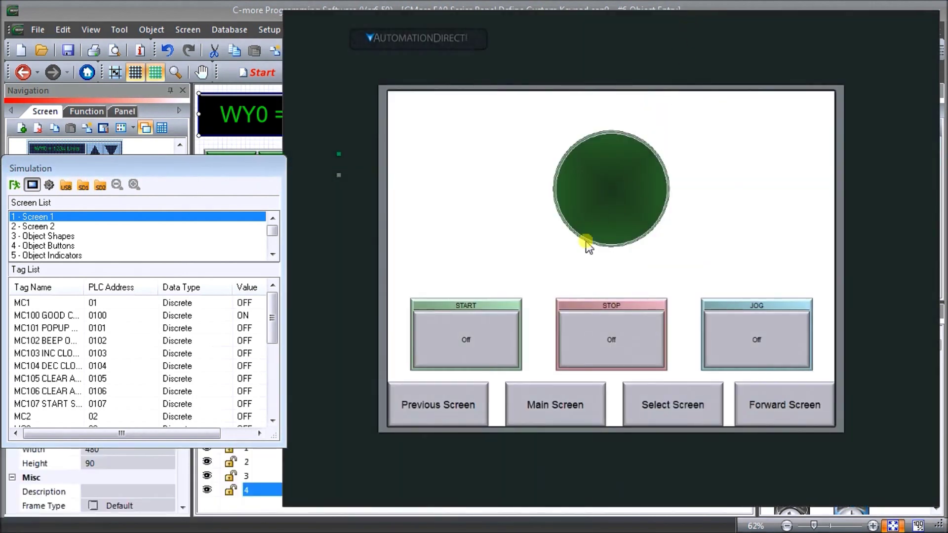
pyautogui.click(671, 408)
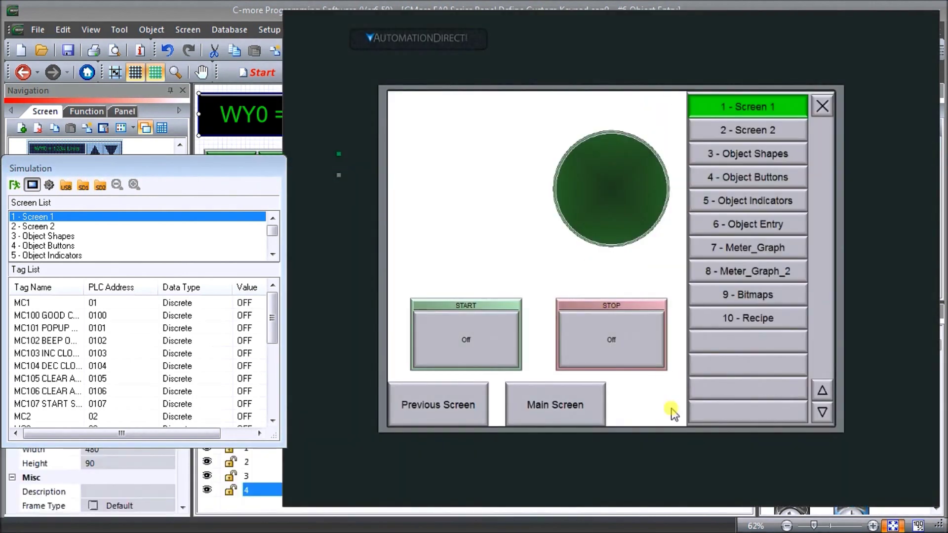
pyautogui.click(736, 225)
# - Enter 4000 into WY0 using the green custom keypad and confirm with ENT
pyautogui.click(505, 128)
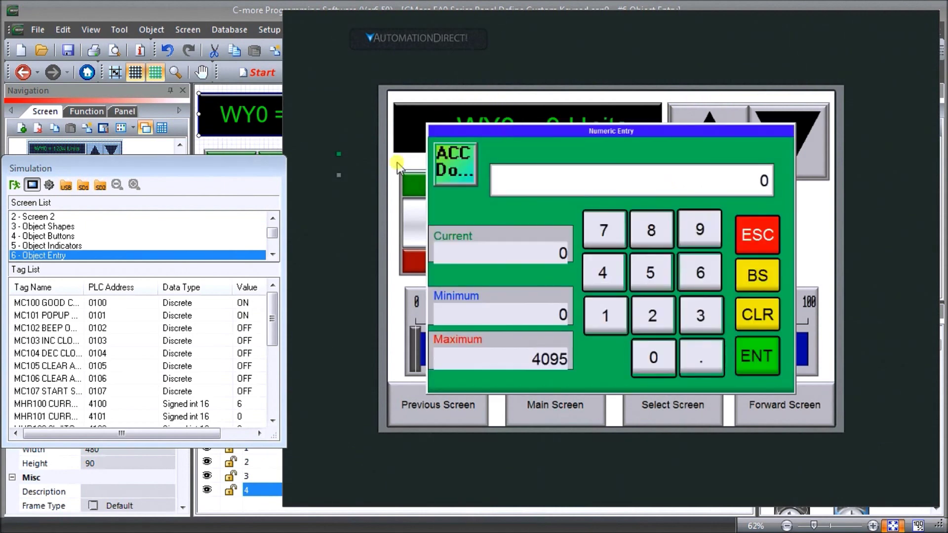
pyautogui.click(481, 381)
pyautogui.click(603, 275)
pyautogui.click(653, 368)
pyautogui.click(654, 368)
pyautogui.click(654, 368)
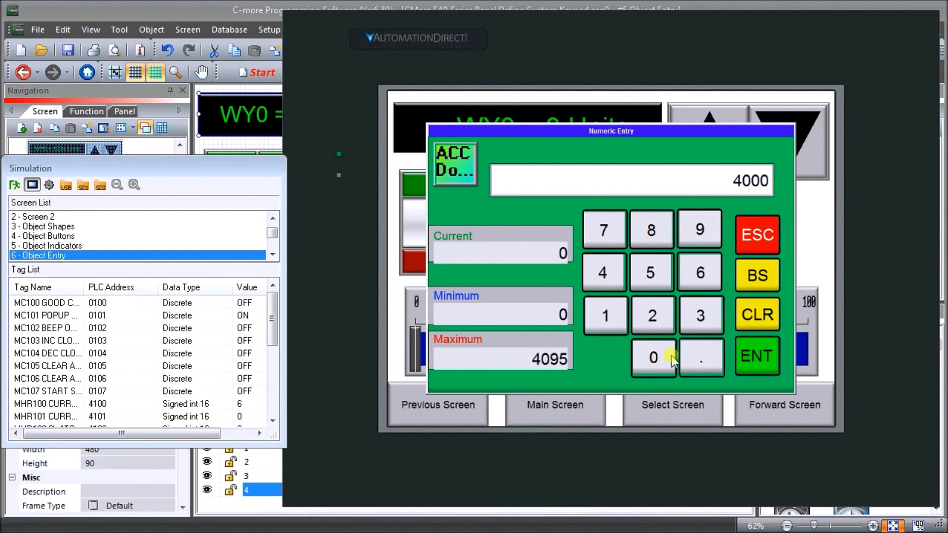
pyautogui.click(759, 355)
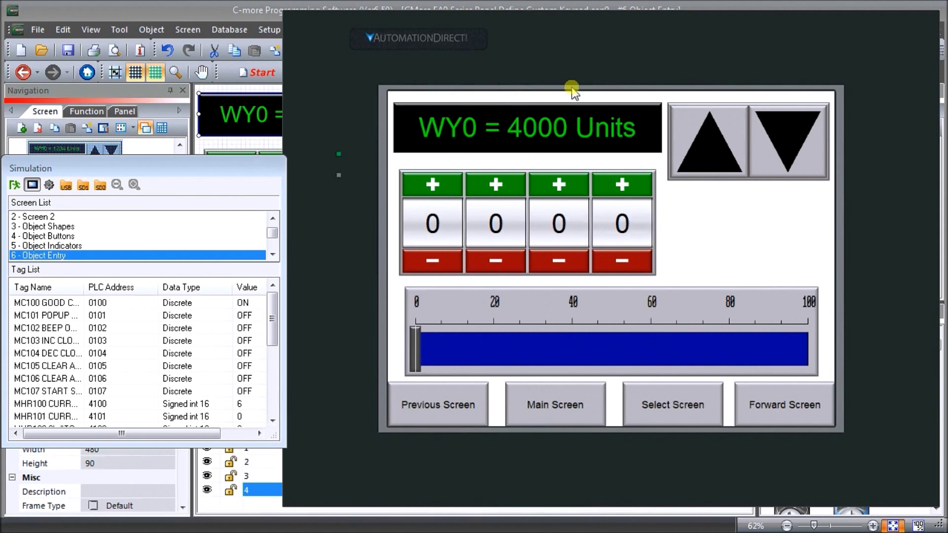
# - Reopen the green custom keypad on the WY0 display, showing Current 4000, Minimum 0, Maximum 4095
pyautogui.click(551, 118)
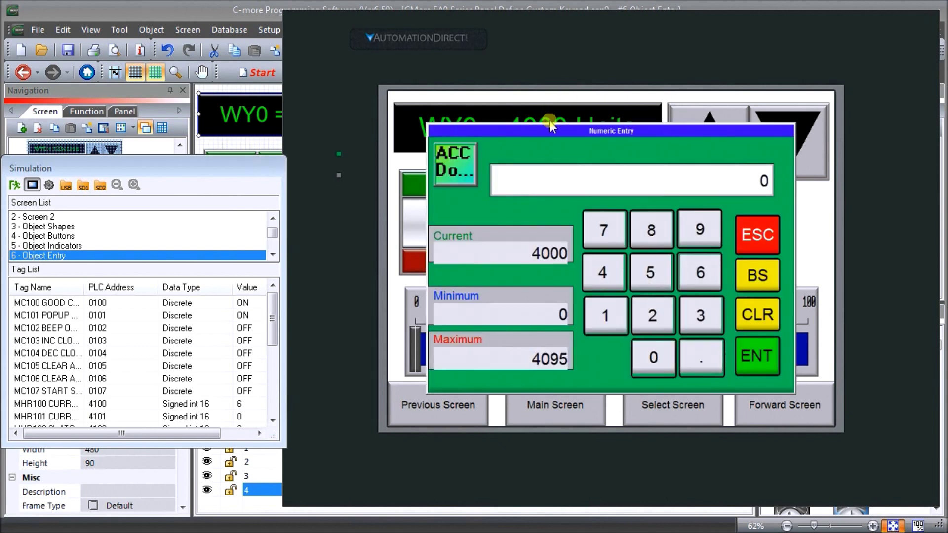